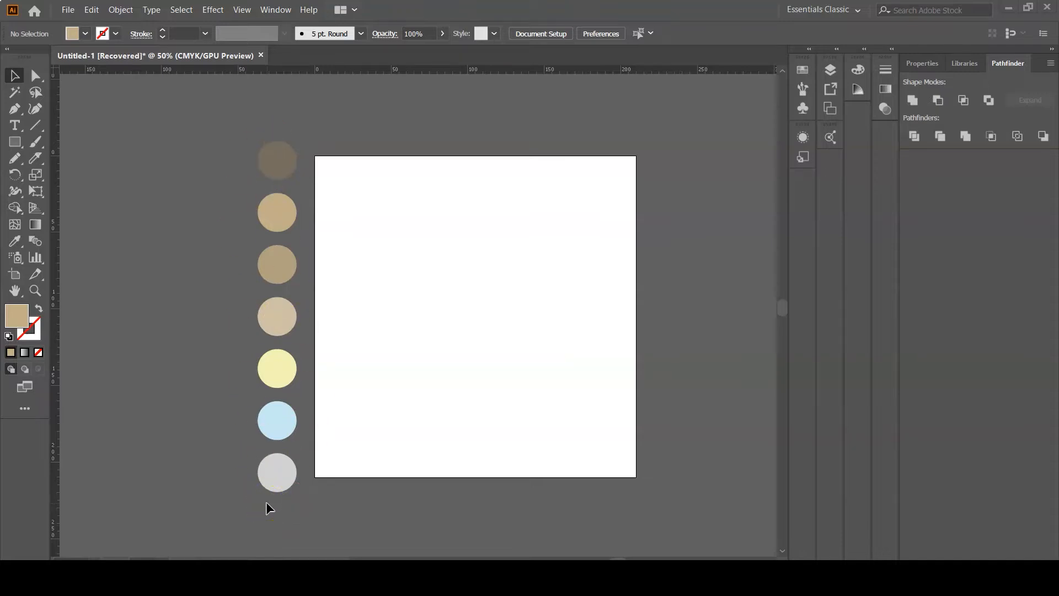
{"action": "left_click", "coordinate": [859, 69]}
{"action": "left_click", "coordinate": [748, 63]}
{"action": "left_click", "coordinate": [780, 87]}
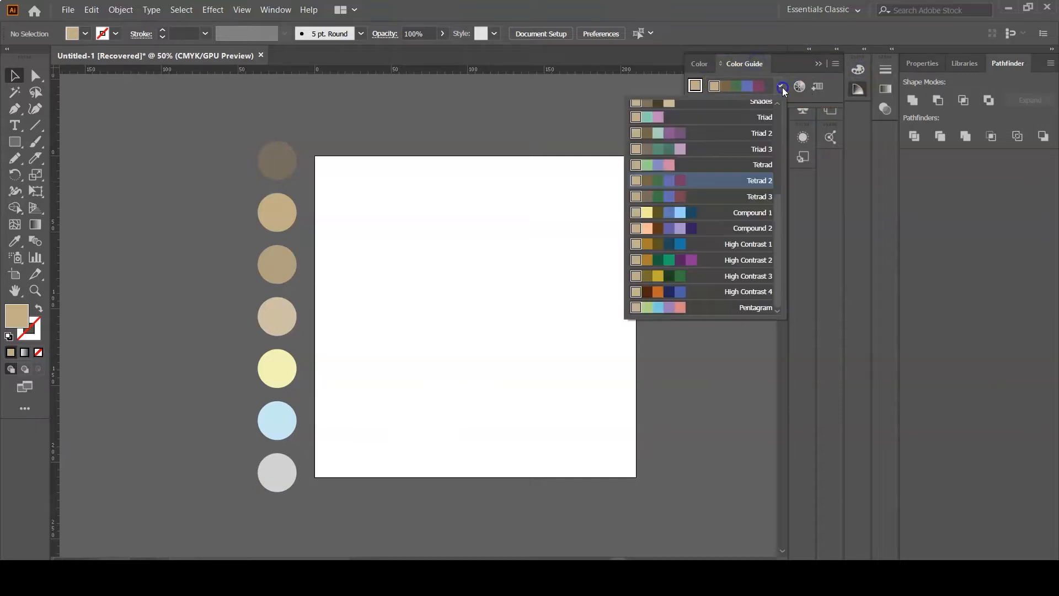
{"action": "scroll", "coordinate": [732, 197], "scroll_direction": "up", "scroll_amount": 5}
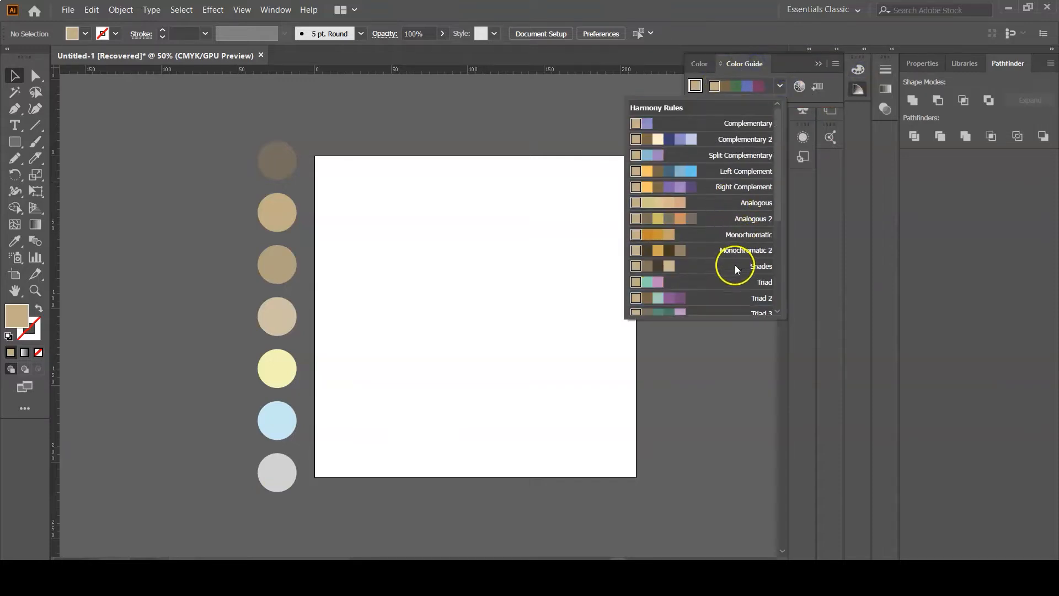
{"action": "left_click", "coordinate": [785, 53]}
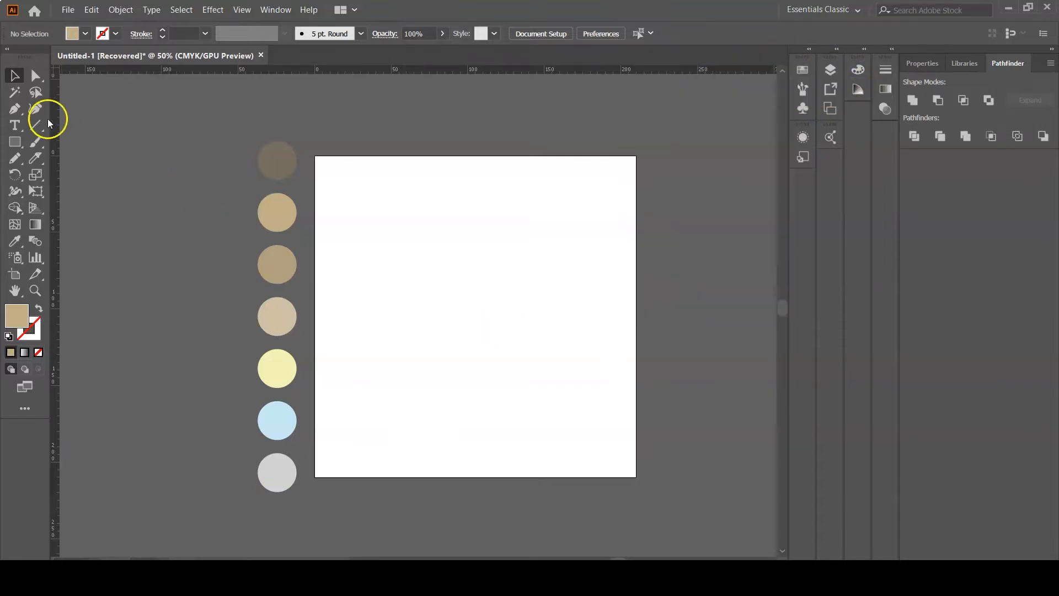
- Draw a rectangle covering the whole artboard as the background
{"action": "left_click", "coordinate": [13, 143]}
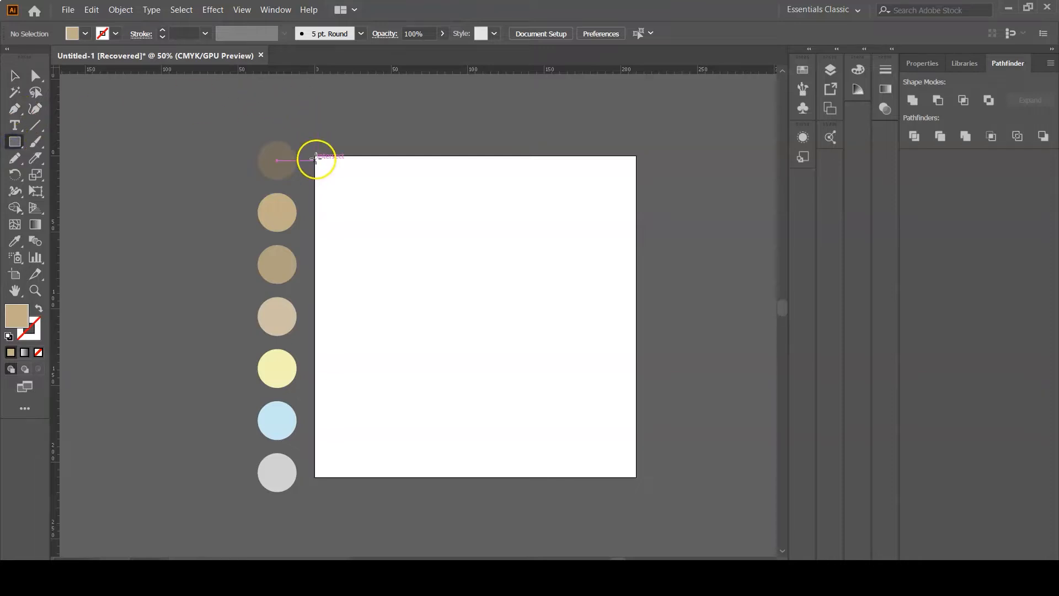
{"action": "left_click_drag", "start_coordinate": [318, 158], "coordinate": [636, 477]}
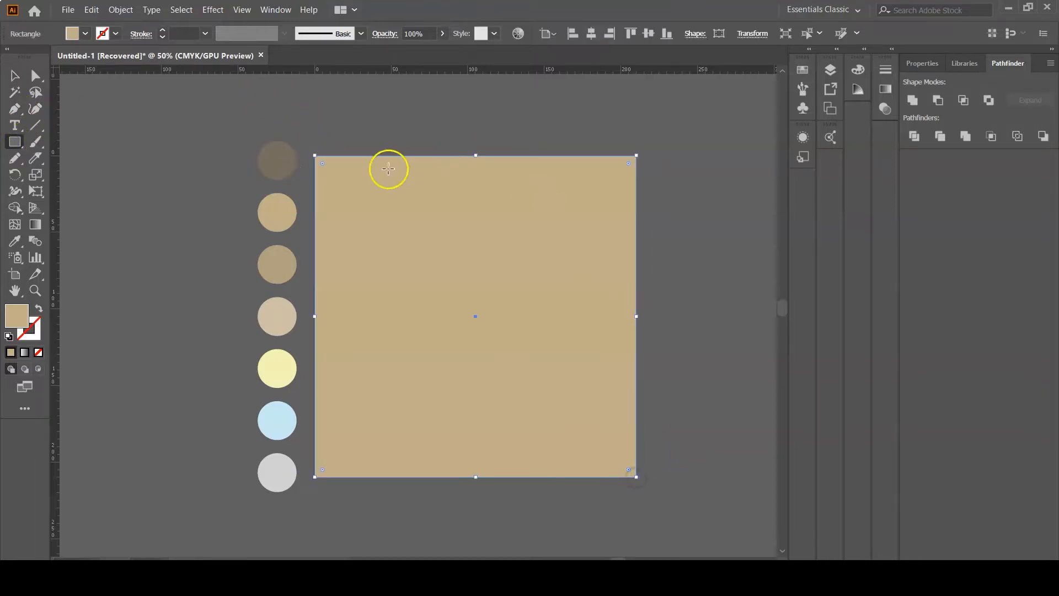
{"action": "left_click", "coordinate": [11, 246]}
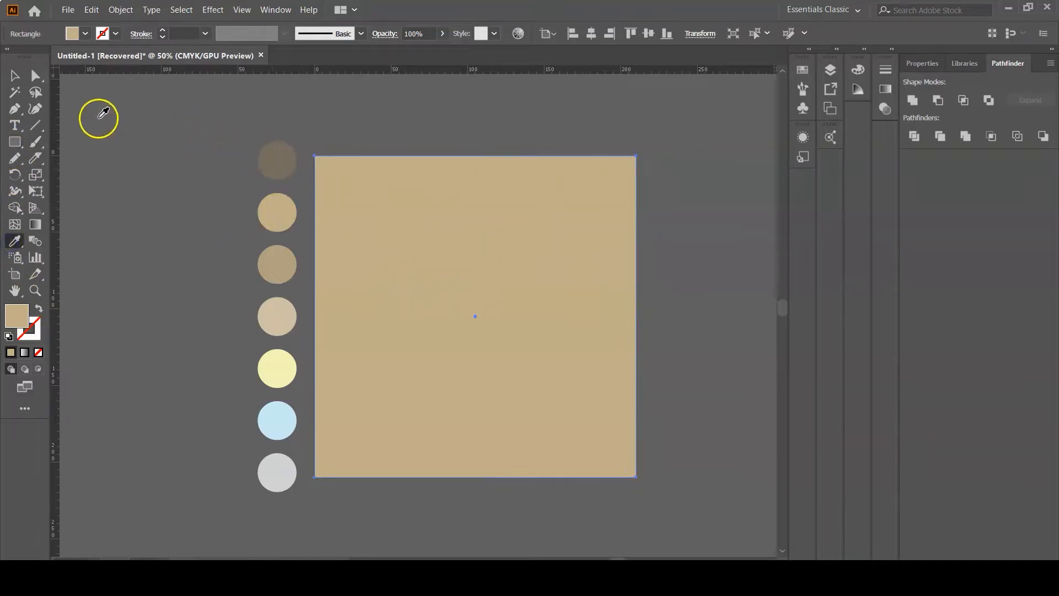
- Lock the background rectangle so it can no longer be selected
{"action": "left_click", "coordinate": [15, 77]}
{"action": "left_click", "coordinate": [498, 204]}
{"action": "key", "text": "ctrl+2"}
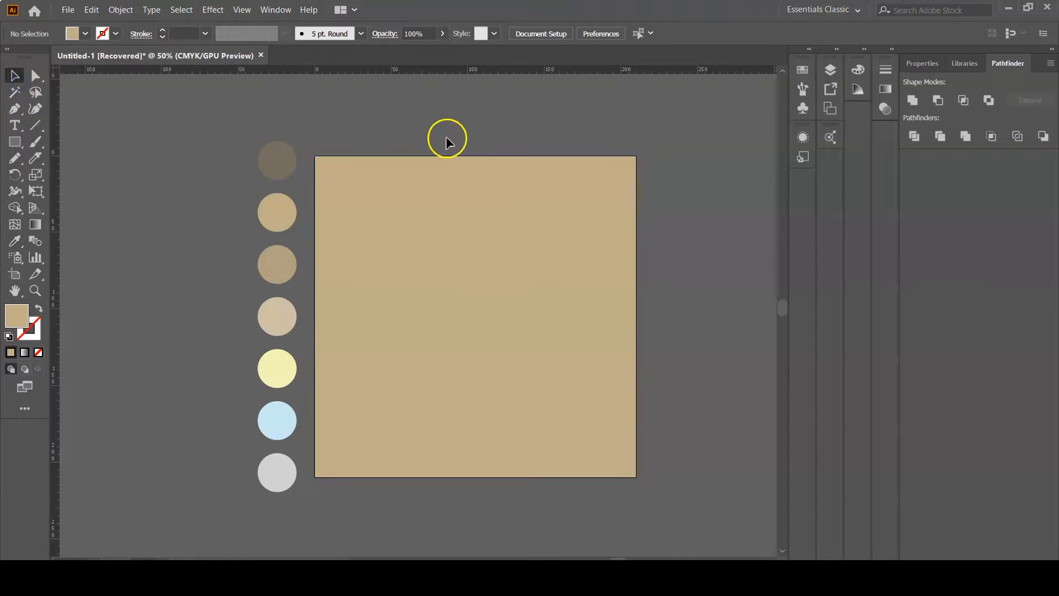
{"action": "left_click", "coordinate": [475, 304]}
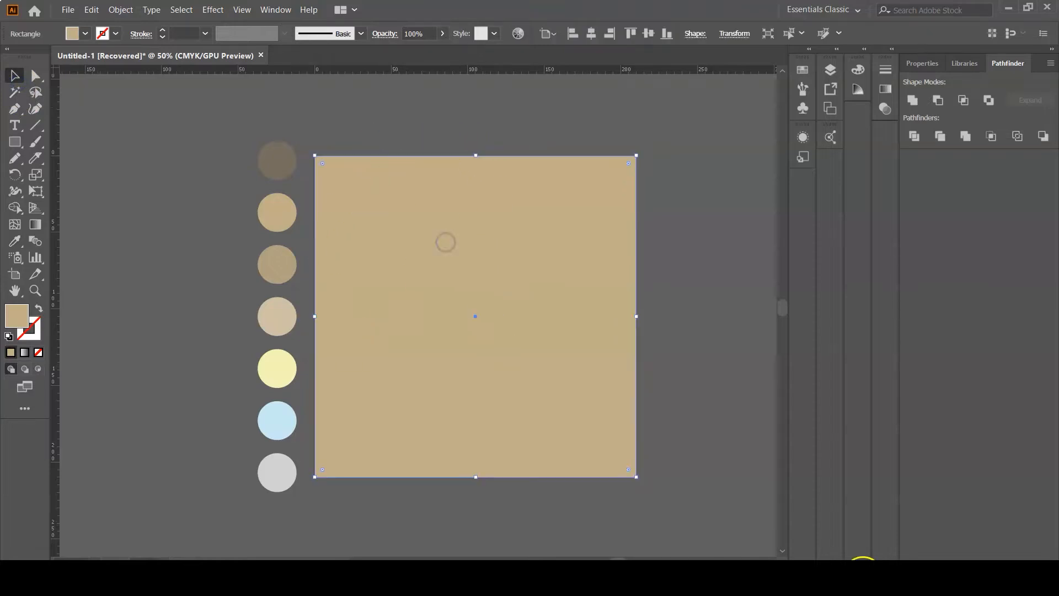
{"action": "left_click", "coordinate": [91, 10]}
{"action": "mouse_move", "coordinate": [120, 9]}
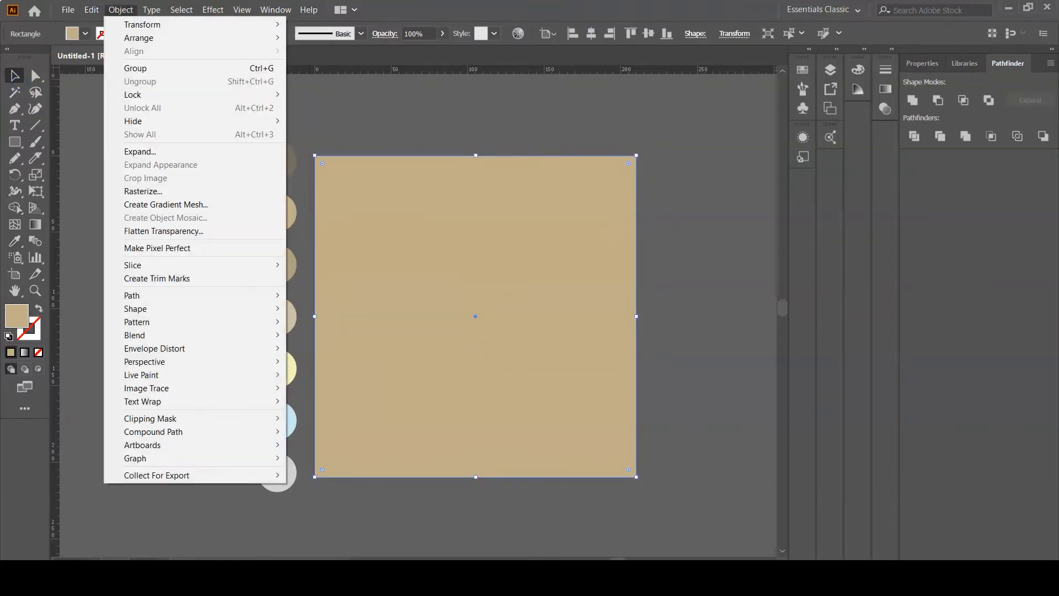
{"action": "left_click", "coordinate": [132, 94]}
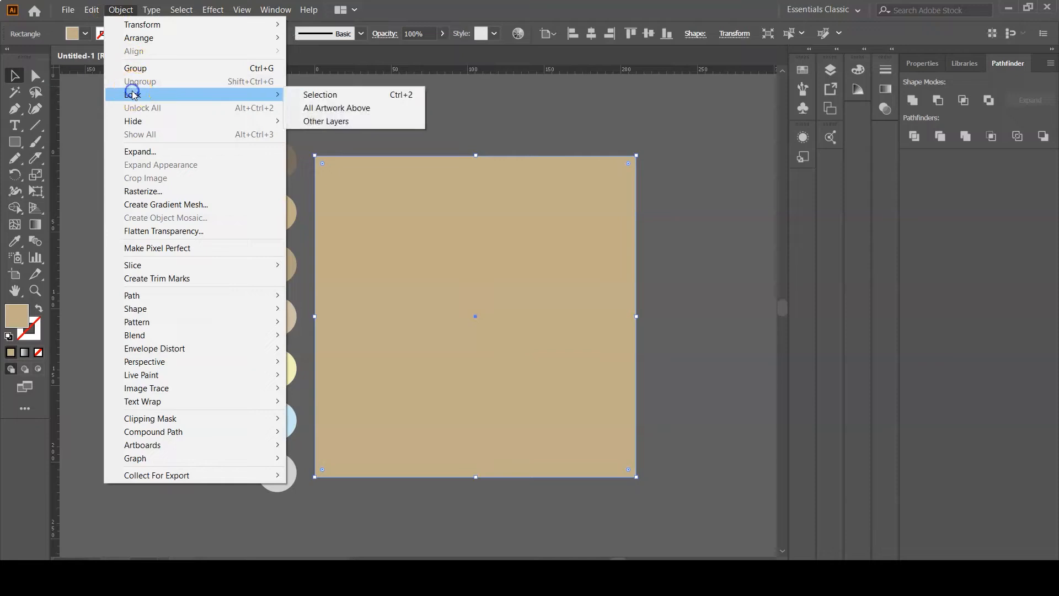
{"action": "left_click", "coordinate": [309, 95]}
{"action": "left_click", "coordinate": [402, 212]}
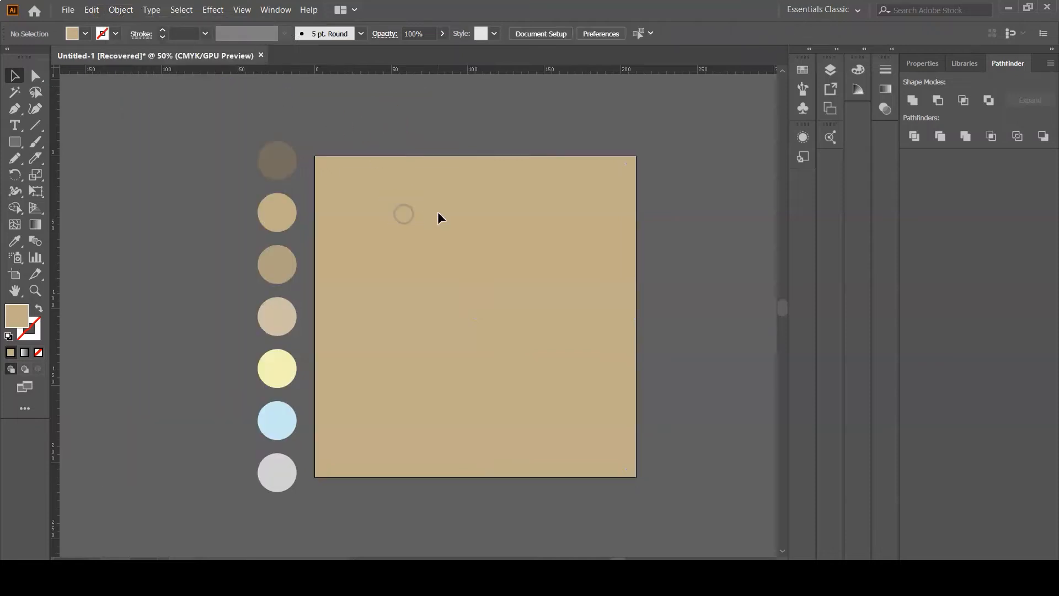
- Draw a small rectangle near the artboard's center and fill it with the light beige swatch color
{"action": "key", "text": "ctrl+plus"}
{"action": "key", "text": "ctrl+plus"}
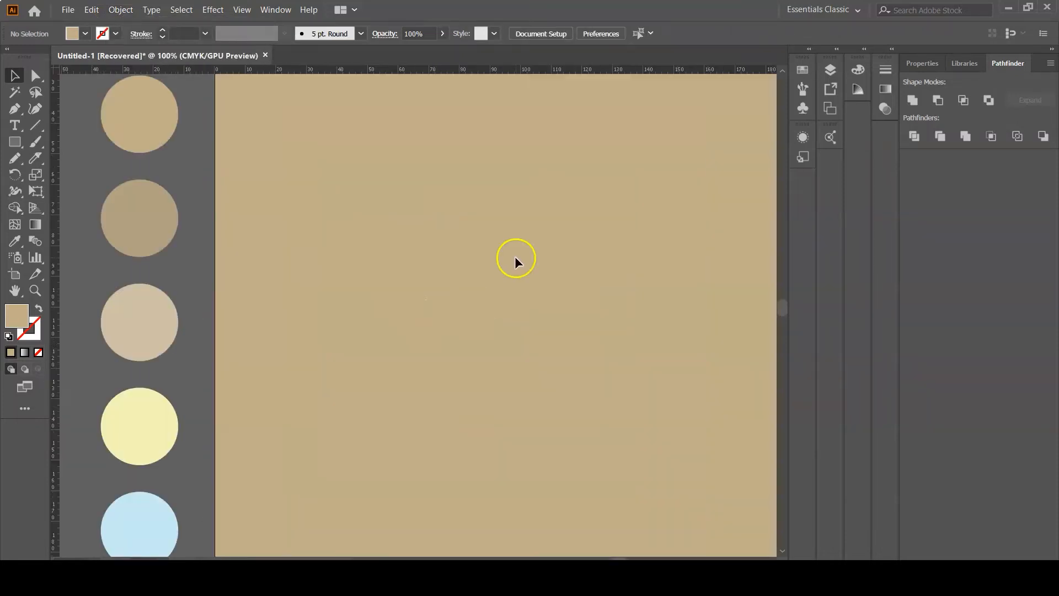
{"action": "scroll", "coordinate": [514, 256], "scroll_direction": "down", "scroll_amount": 1}
{"action": "left_click", "coordinate": [15, 142]}
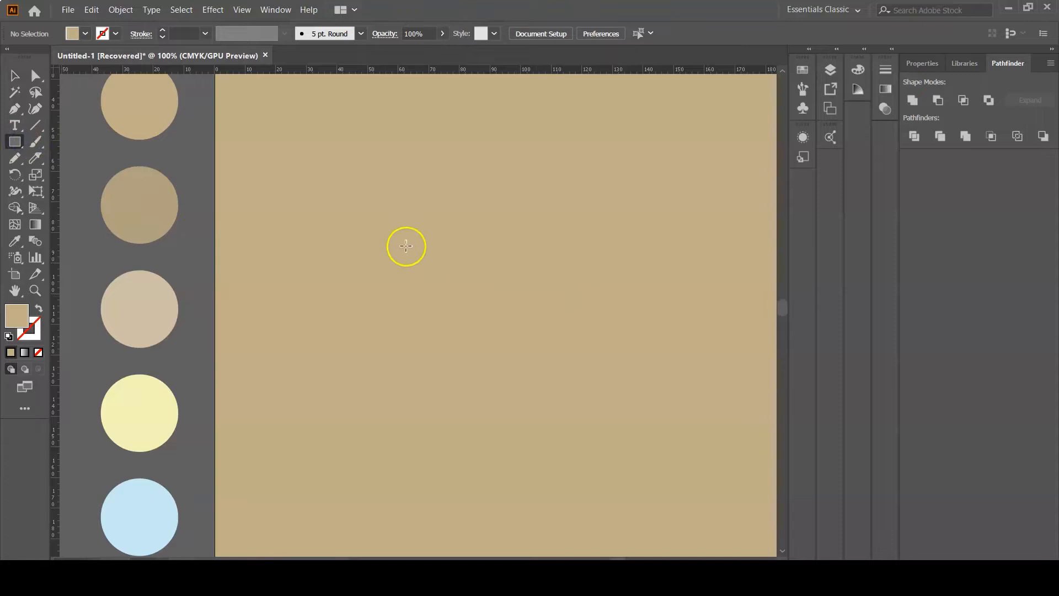
{"action": "left_click_drag", "start_coordinate": [401, 236], "coordinate": [550, 359]}
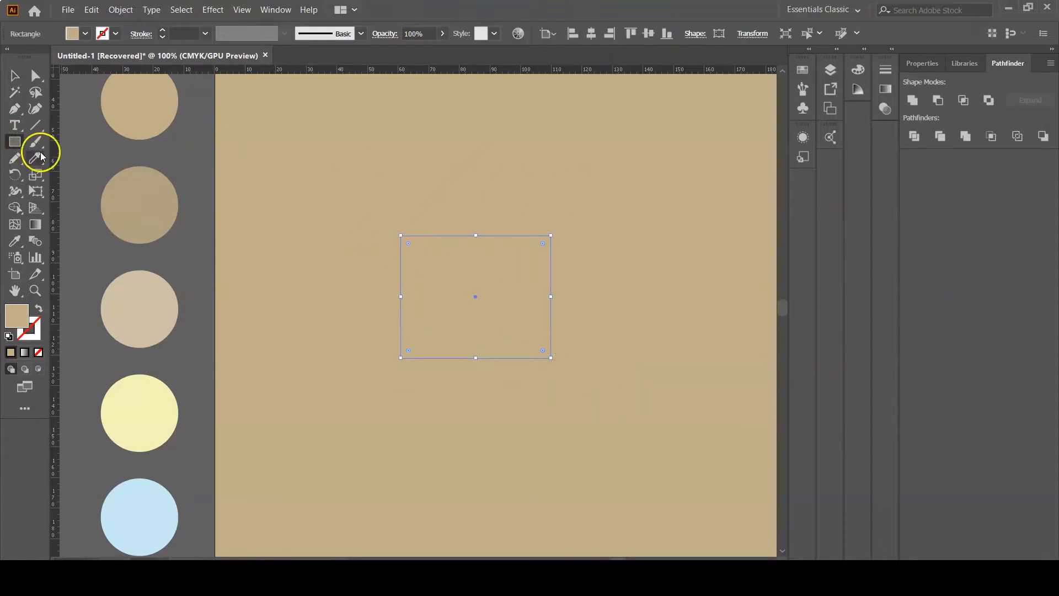
{"action": "left_click", "coordinate": [15, 240]}
{"action": "left_click", "coordinate": [130, 303]}
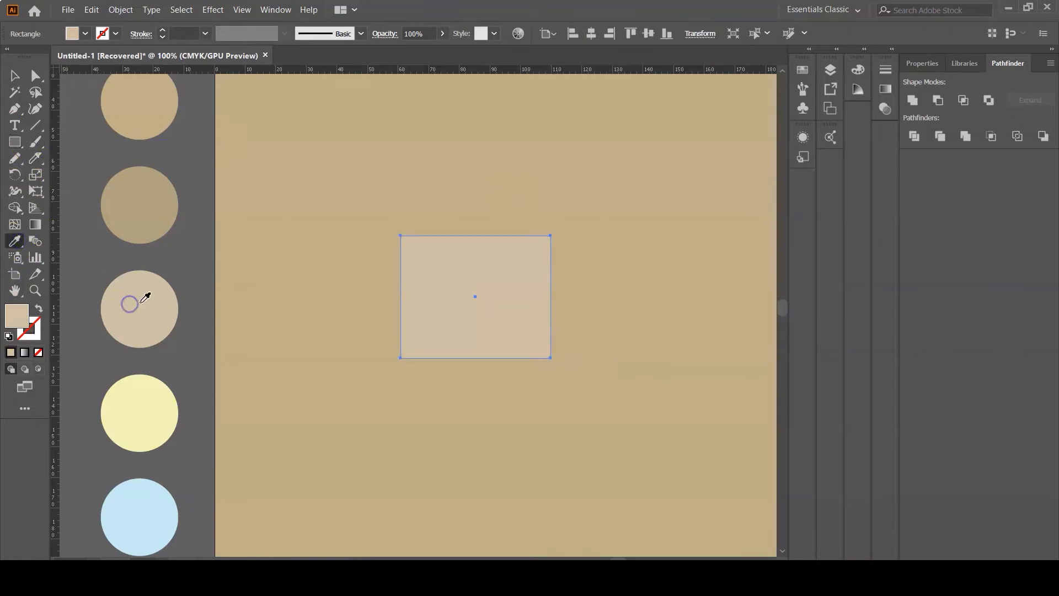
- Create a 3-sided polygon above the rectangle with the Polygon tool
{"action": "left_click", "coordinate": [15, 76]}
{"action": "left_click_drag", "start_coordinate": [15, 142], "coordinate": [84, 193]}
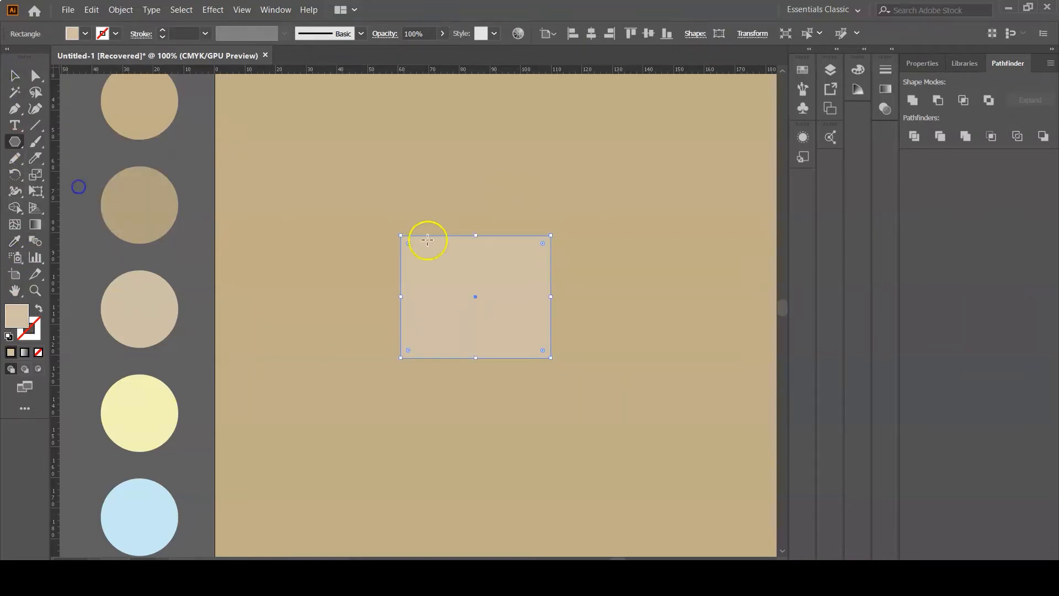
{"action": "left_click", "coordinate": [440, 166]}
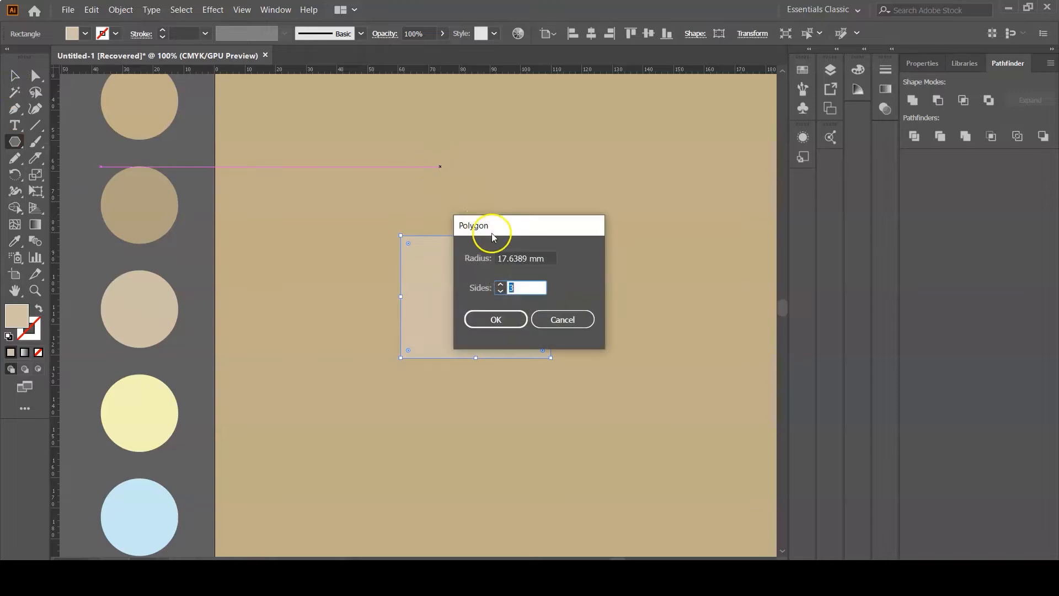
{"action": "left_click", "coordinate": [496, 319]}
- Move the triangle down onto the rectangle and widen it to the rectangle's width to form a roof
{"action": "left_click", "coordinate": [17, 76]}
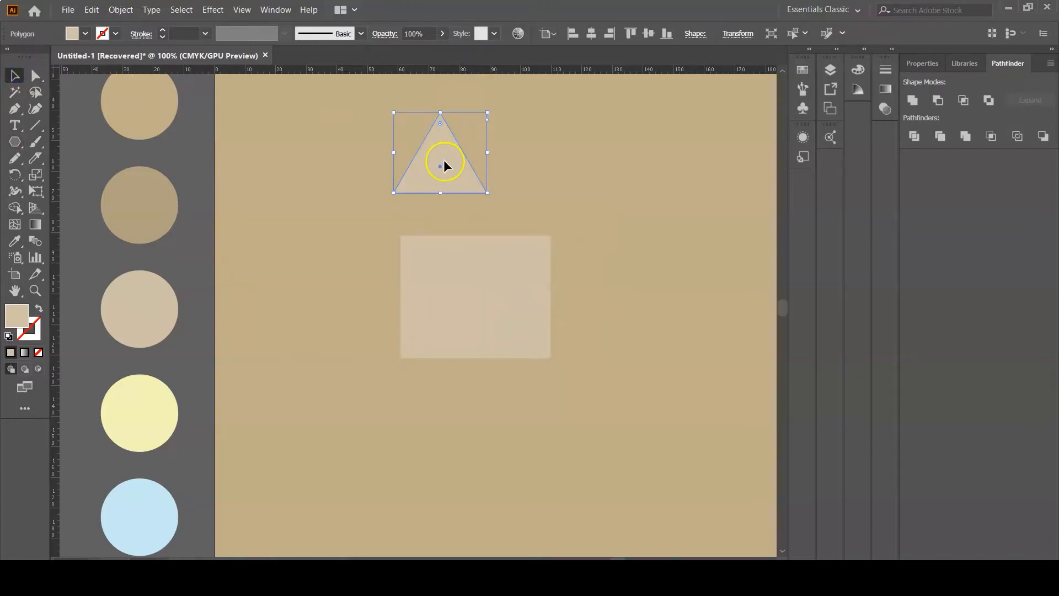
{"action": "left_click_drag", "start_coordinate": [440, 167], "coordinate": [447, 210]}
{"action": "left_click_drag", "start_coordinate": [494, 236], "coordinate": [551, 236]}
{"action": "left_click", "coordinate": [684, 214]}
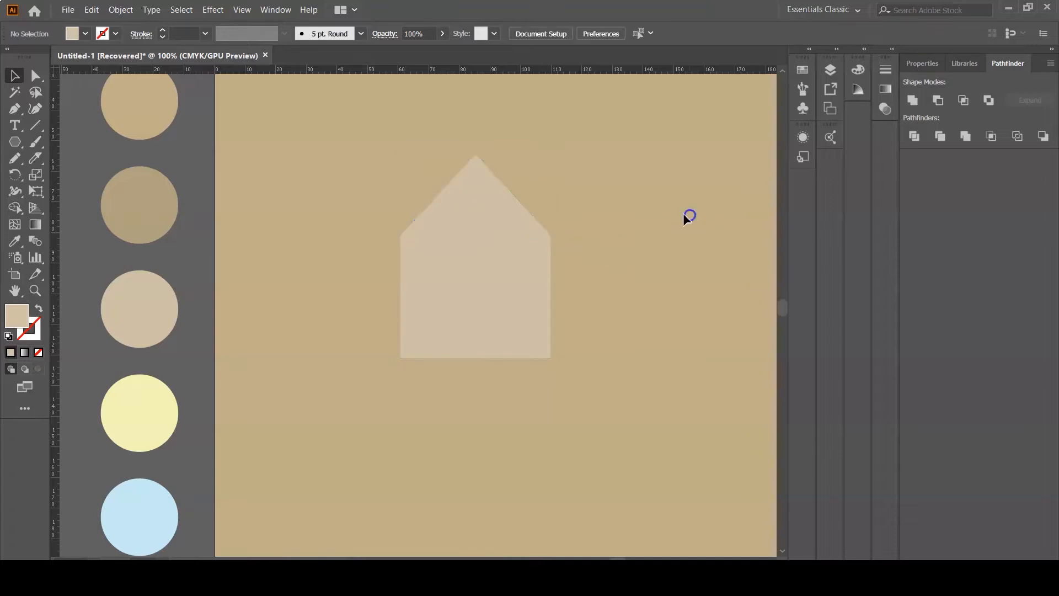
- Shorten the rectangle slightly by raising its bottom edge
{"action": "left_click", "coordinate": [482, 346]}
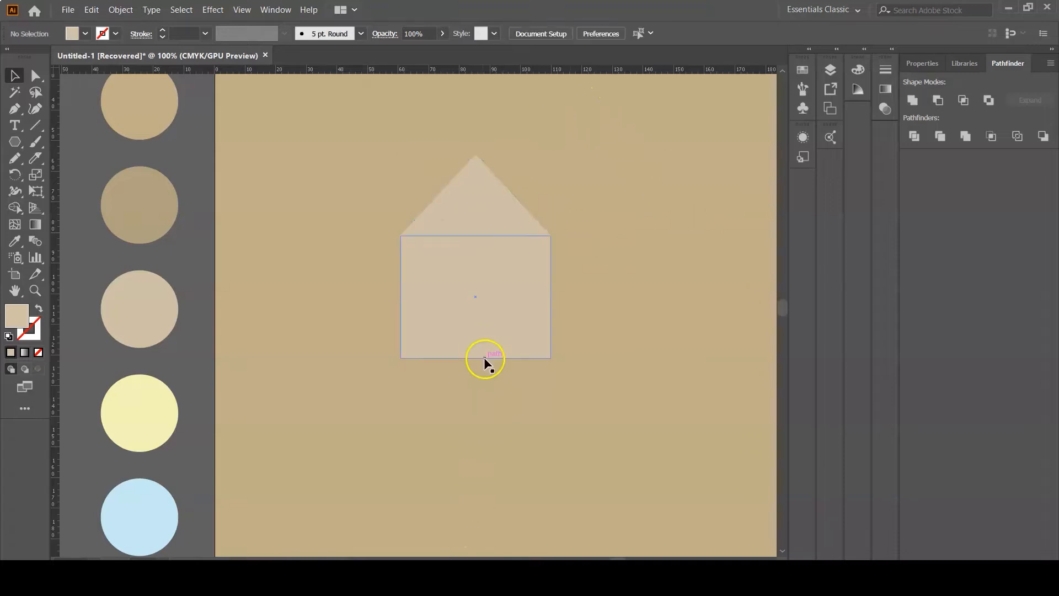
{"action": "left_click_drag", "start_coordinate": [475, 358], "coordinate": [475, 347]}
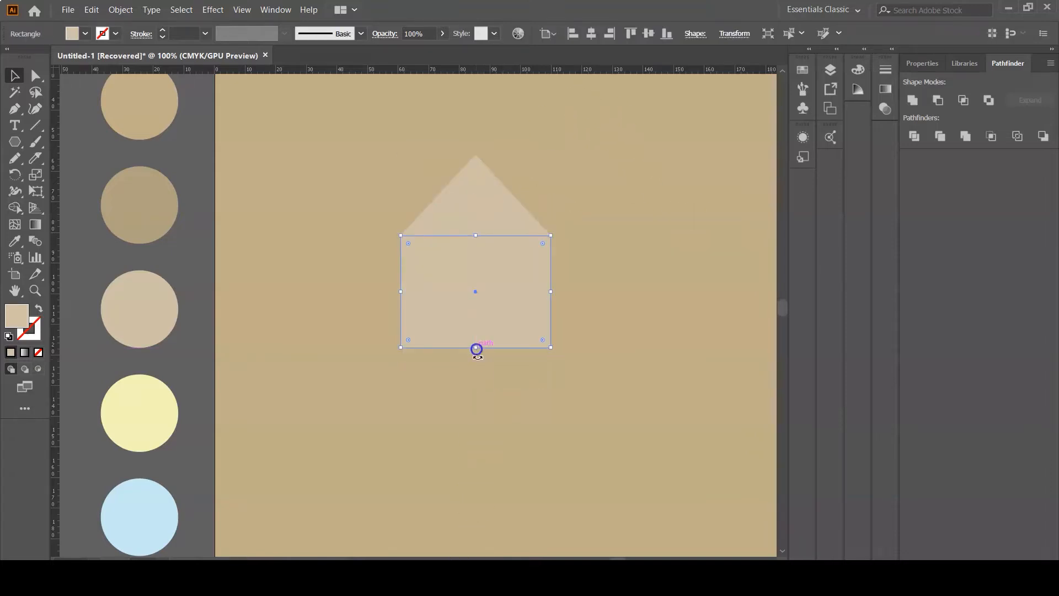
{"action": "left_click", "coordinate": [680, 291]}
- Group the roof triangle and the rectangle together
{"action": "left_click_drag", "start_coordinate": [444, 166], "coordinate": [544, 404]}
{"action": "right_click", "coordinate": [514, 238]}
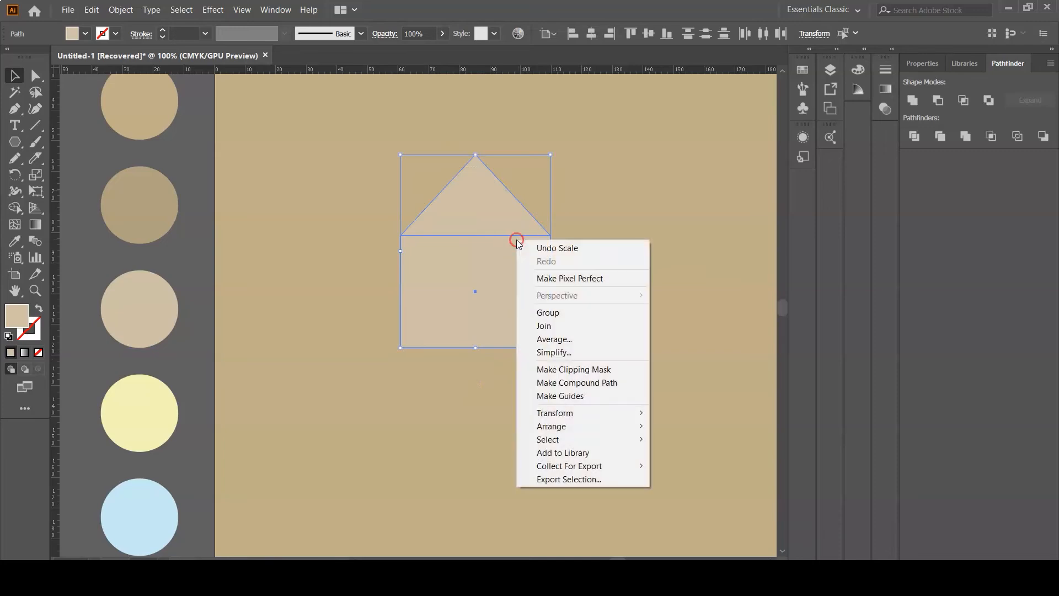
{"action": "left_click", "coordinate": [589, 316]}
{"action": "left_click", "coordinate": [623, 224]}
- Draw an open path with the Pen tool along the roof's two sloping edges
{"action": "scroll", "coordinate": [590, 248], "scroll_direction": "up", "scroll_amount": 2}
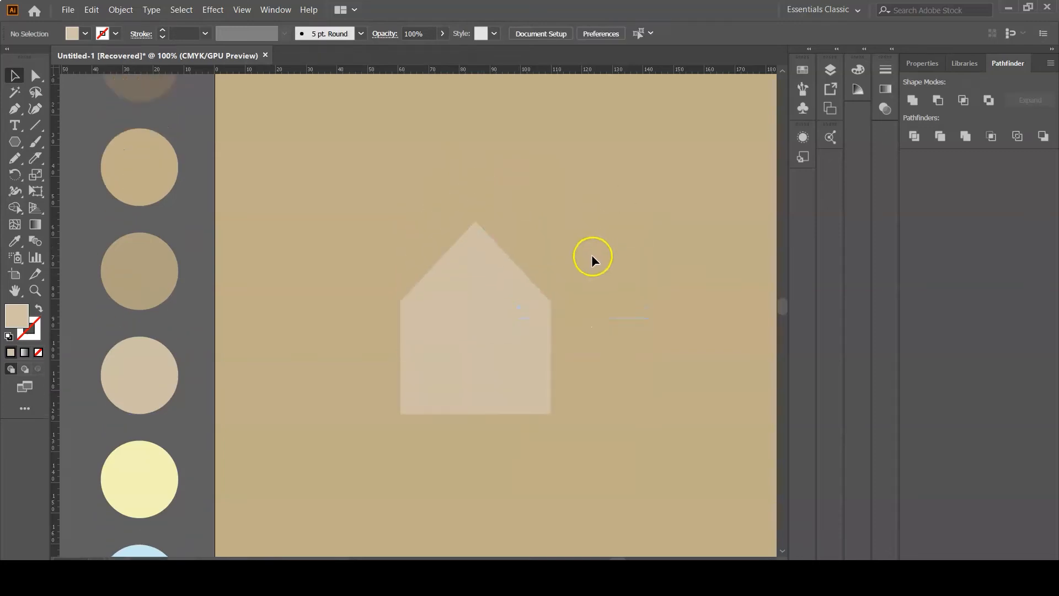
{"action": "scroll", "coordinate": [591, 256], "scroll_direction": "down", "scroll_amount": 3}
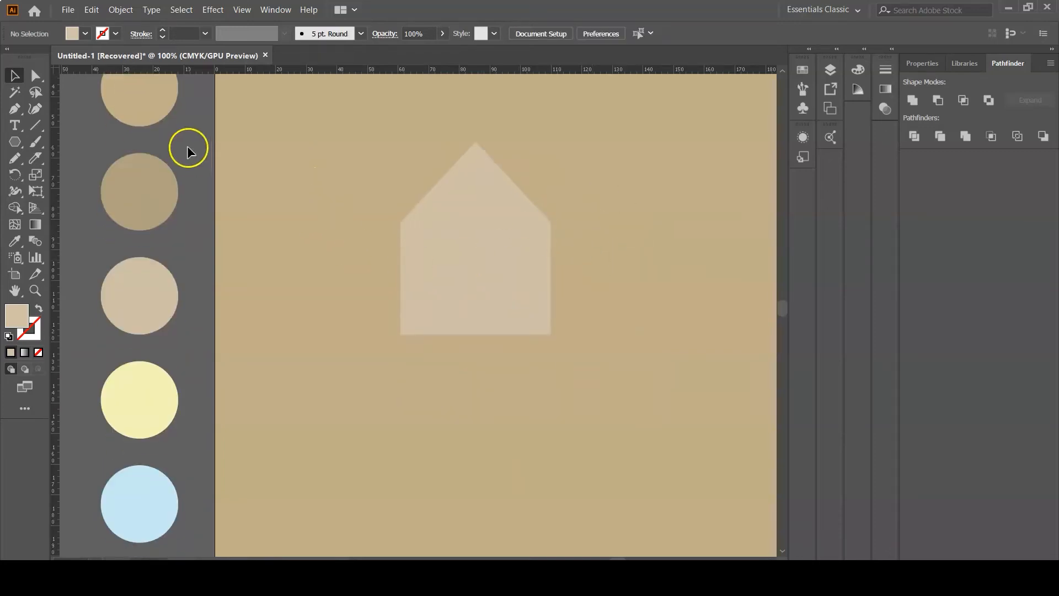
{"action": "scroll", "coordinate": [497, 331], "scroll_direction": "up", "scroll_amount": 2}
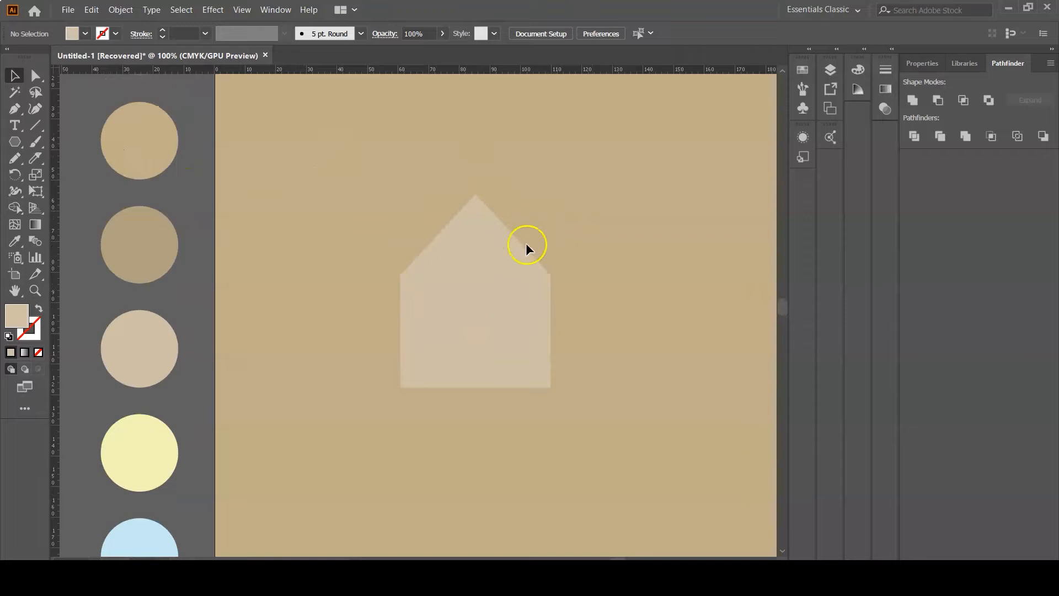
{"action": "left_click", "coordinate": [15, 108]}
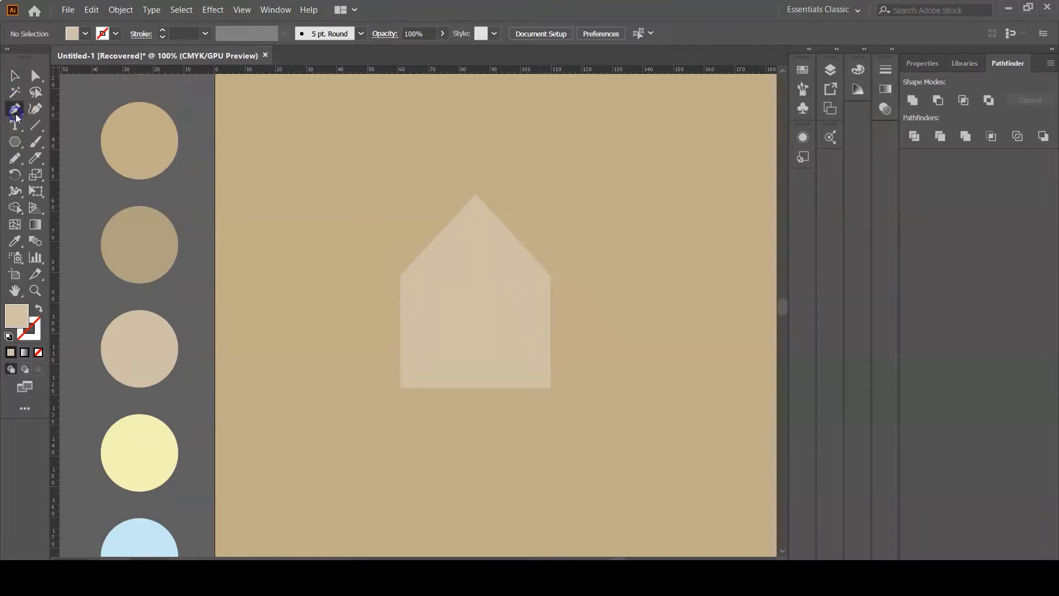
{"action": "left_click", "coordinate": [400, 263]}
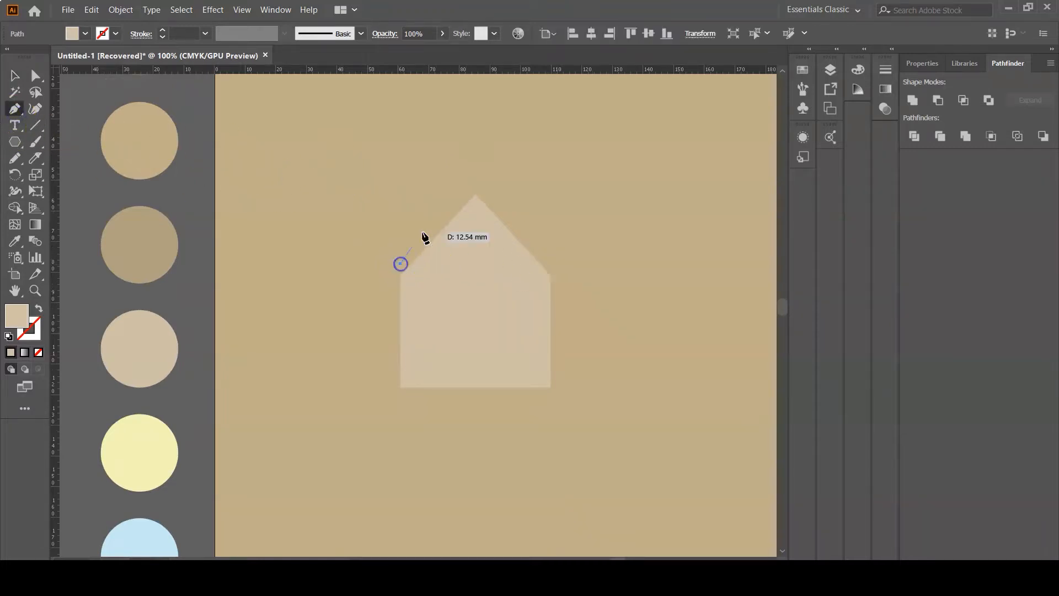
{"action": "left_click", "coordinate": [475, 181]}
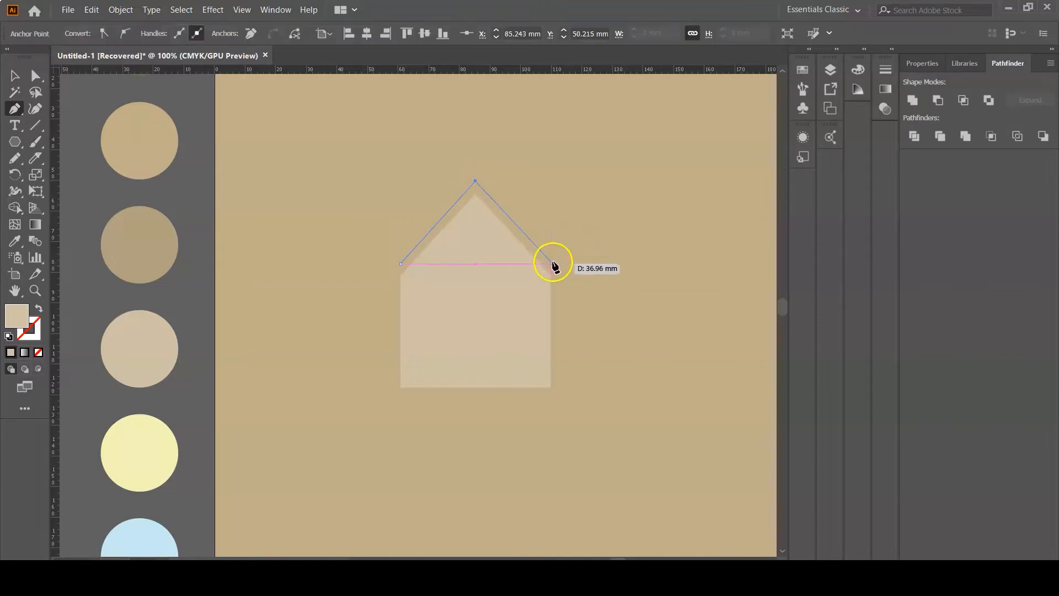
{"action": "left_click", "coordinate": [551, 261]}
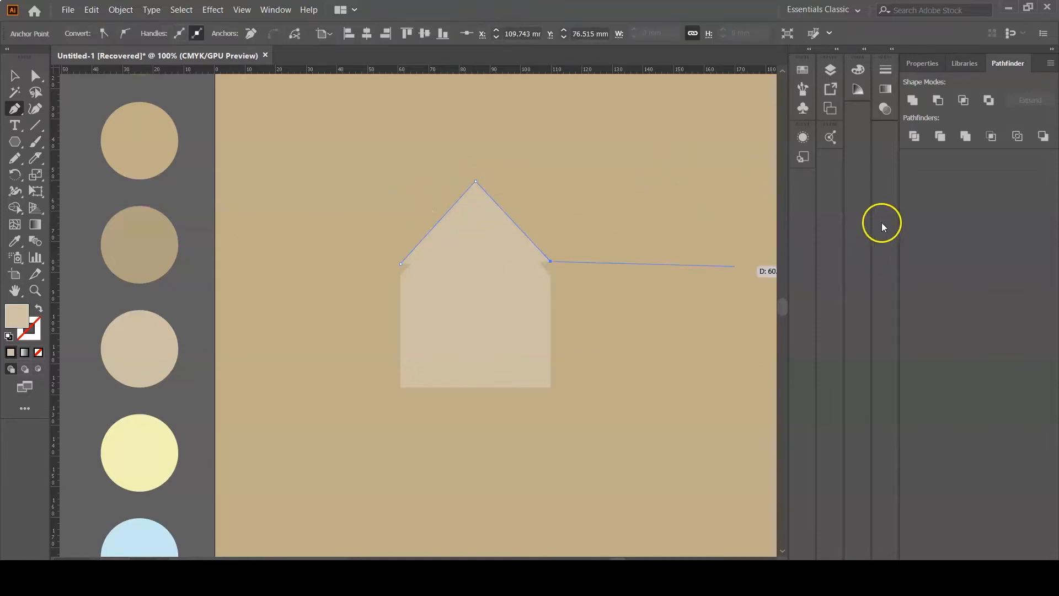
- Give the roof line the dark taupe swatch color as its stroke and remove its fill
{"action": "left_click", "coordinate": [15, 241]}
{"action": "scroll", "coordinate": [167, 267], "scroll_direction": "up", "scroll_amount": 3}
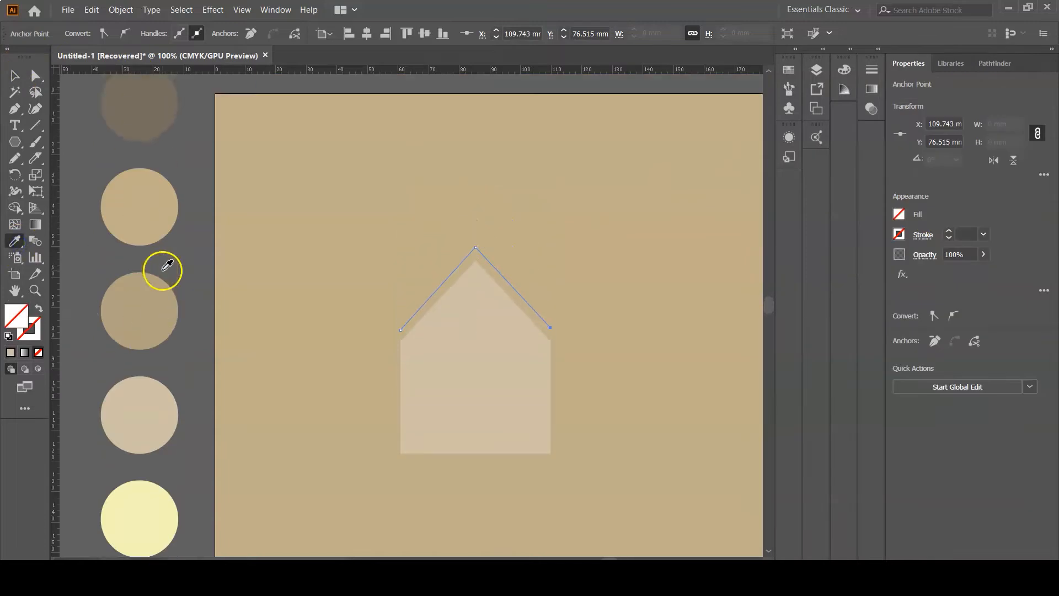
{"action": "left_click", "coordinate": [147, 108]}
{"action": "scroll", "coordinate": [277, 243], "scroll_direction": "down", "scroll_amount": 4}
{"action": "left_click_drag", "start_coordinate": [26, 316], "coordinate": [37, 328]}
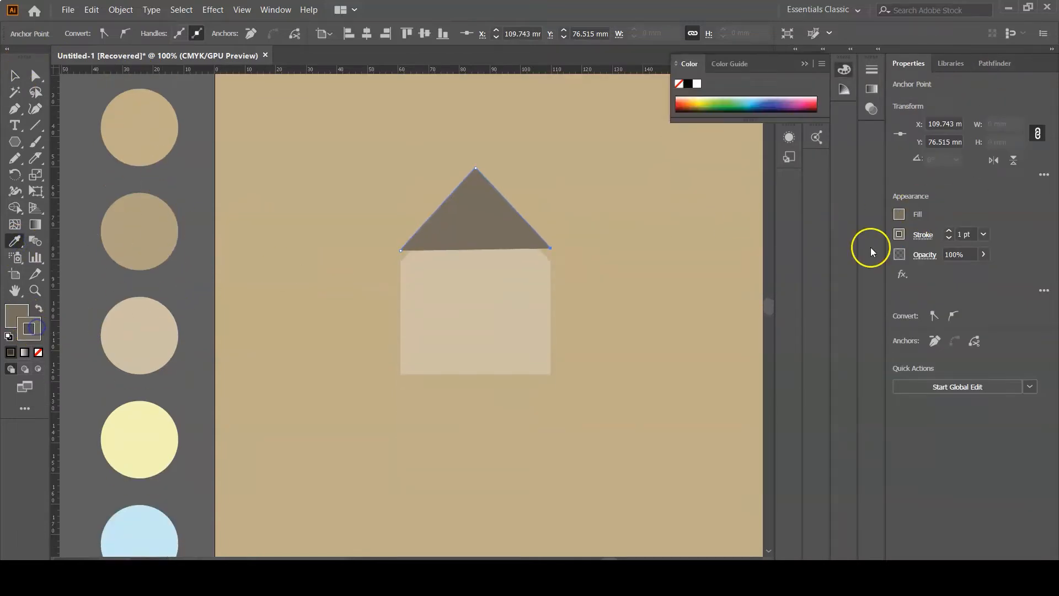
{"action": "left_click", "coordinate": [899, 214]}
{"action": "left_click", "coordinate": [748, 264]}
{"action": "left_click", "coordinate": [958, 212]}
- Set the roof line's stroke weight to 4 pt with round caps
{"action": "left_click", "coordinate": [949, 231]}
{"action": "left_click", "coordinate": [949, 231]}
{"action": "left_click", "coordinate": [949, 231]}
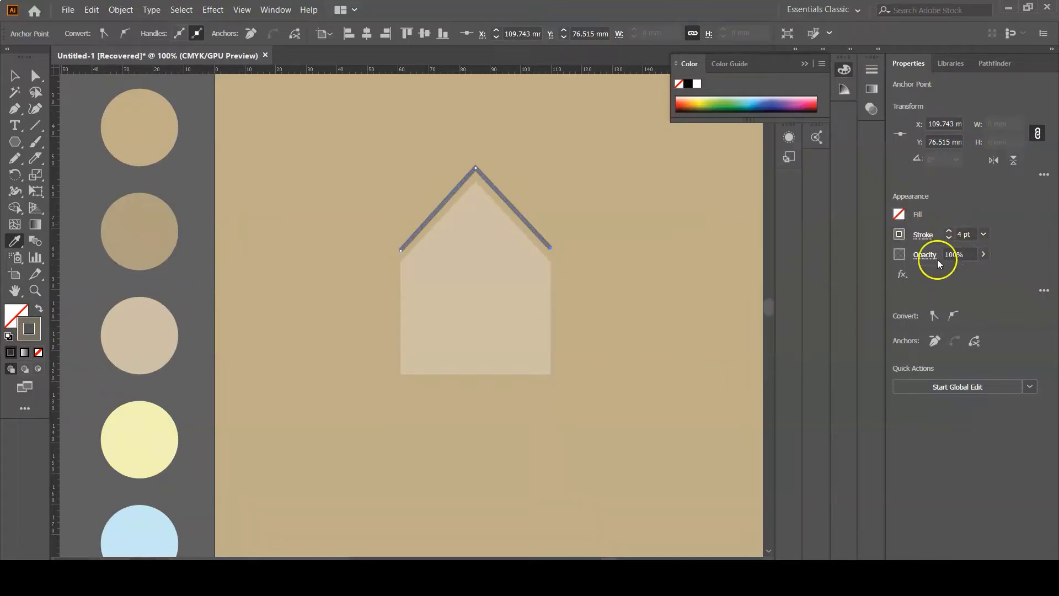
{"action": "left_click", "coordinate": [922, 235]}
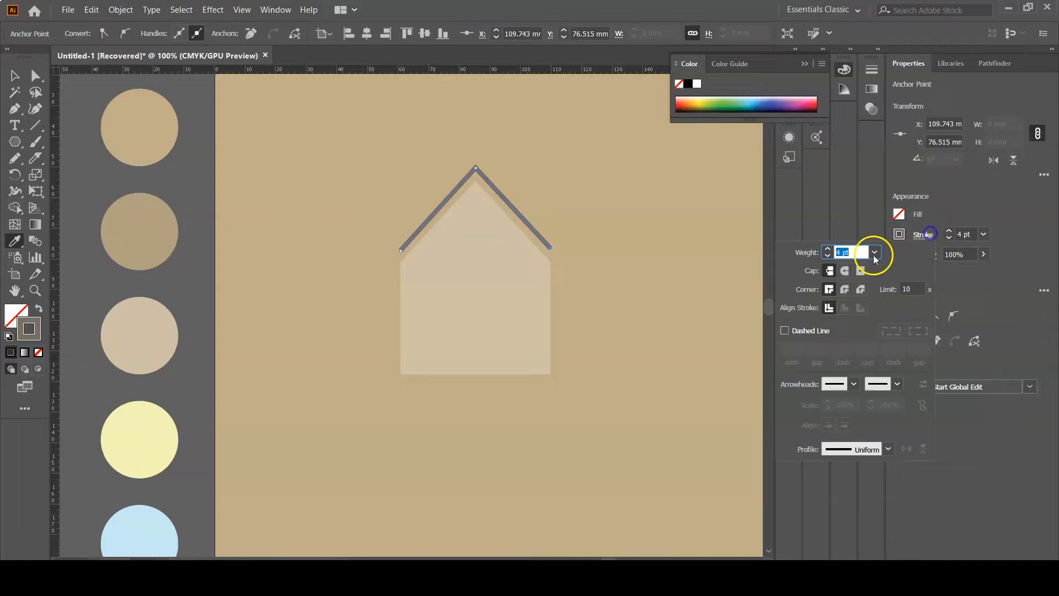
{"action": "left_click", "coordinate": [845, 270]}
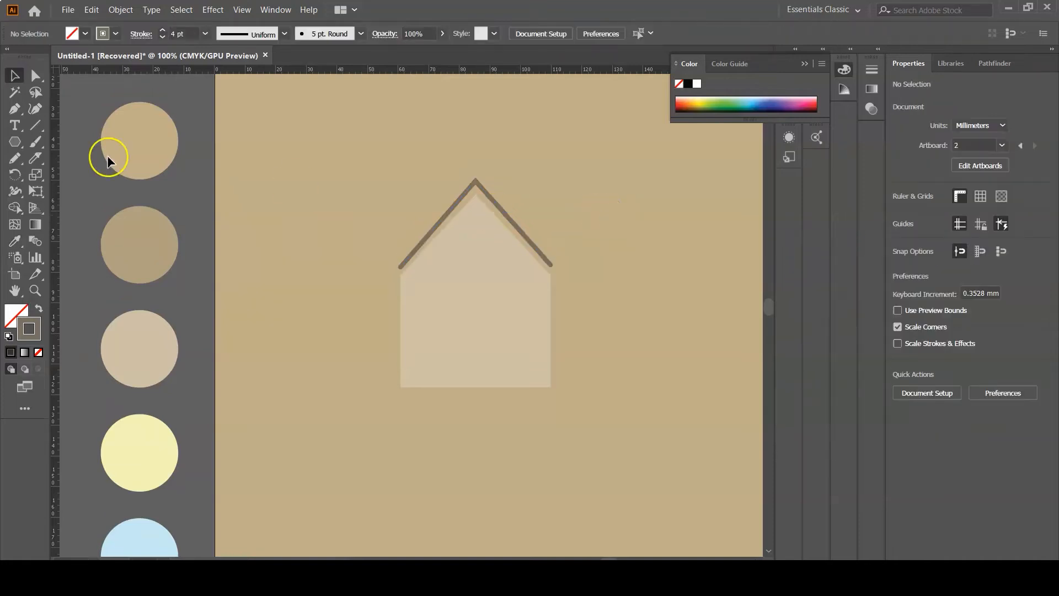
- Draw a chimney rectangle about 7.5 × 14 mm overlapping the roof's left slope
{"action": "left_click_drag", "start_coordinate": [15, 142], "coordinate": [71, 141]}
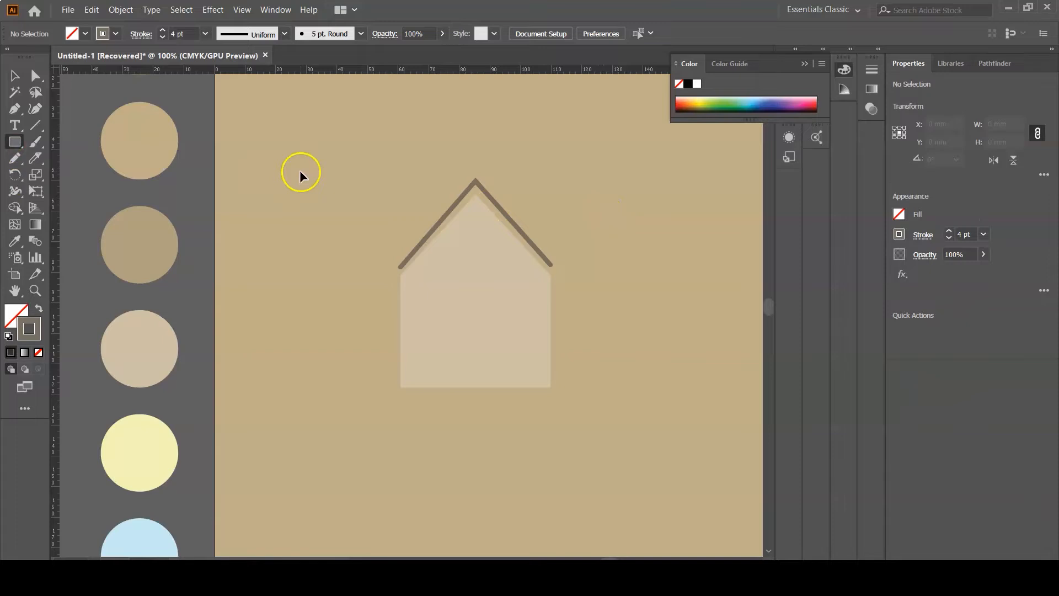
{"action": "key", "text": "ctrl+equal"}
{"action": "key", "text": "ctrl+equal"}
{"action": "scroll", "coordinate": [317, 208], "scroll_direction": "up", "scroll_amount": 4}
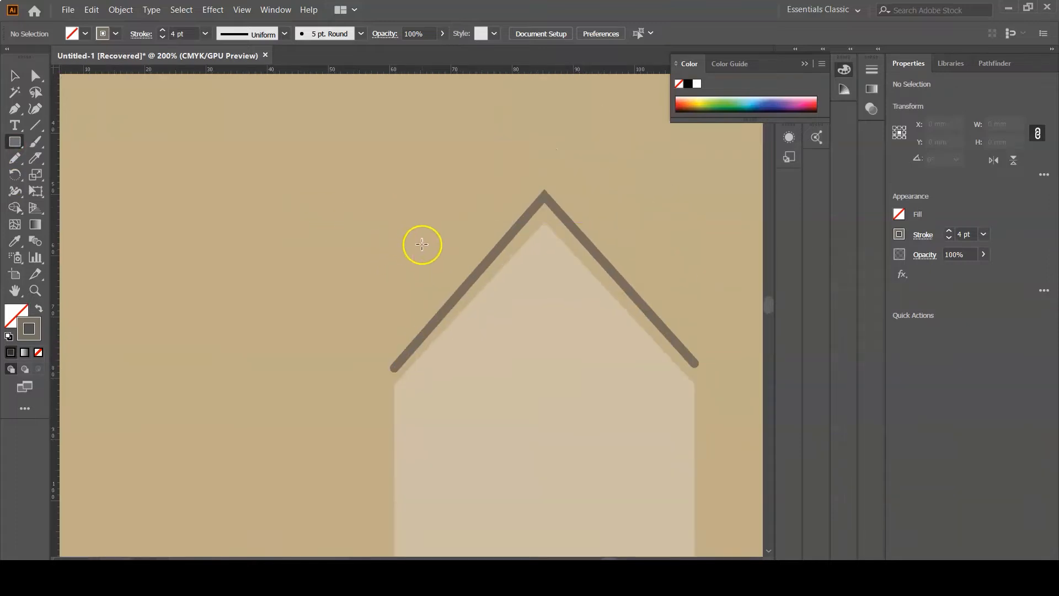
{"action": "left_click_drag", "start_coordinate": [419, 246], "coordinate": [464, 331]}
- Fill the chimney with color 766E5E and set its stroke weight to 0 pt
{"action": "left_click", "coordinate": [19, 75]}
{"action": "left_click_drag", "start_coordinate": [32, 337], "coordinate": [15, 316]}
{"action": "double_click", "coordinate": [15, 317]}
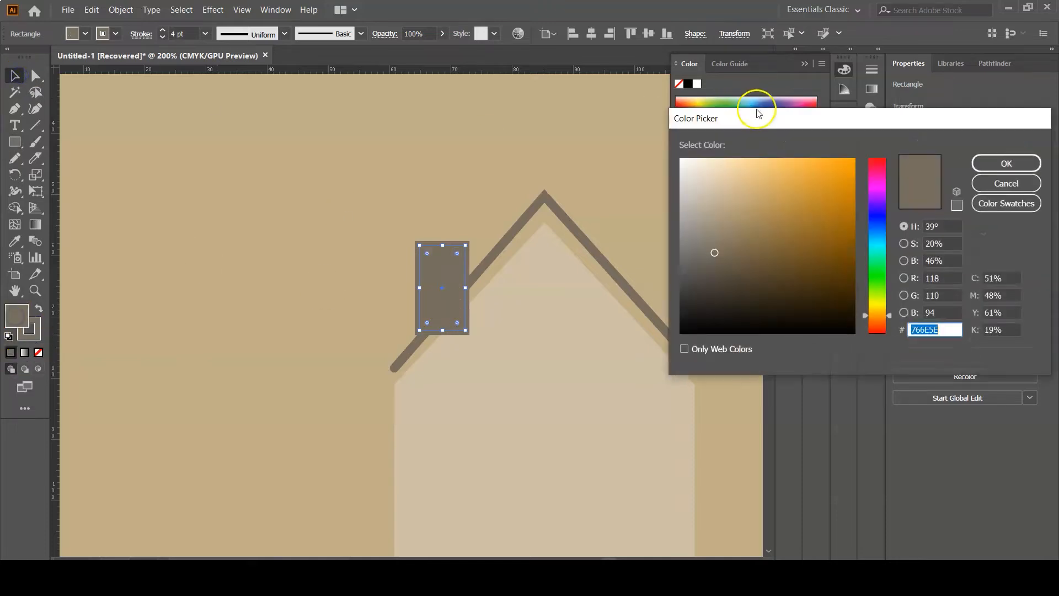
{"action": "left_click", "coordinate": [977, 157]}
{"action": "left_click", "coordinate": [903, 232]}
{"action": "left_click", "coordinate": [948, 237]}
{"action": "left_click", "coordinate": [948, 237]}
{"action": "left_click", "coordinate": [948, 237]}
{"action": "left_click", "coordinate": [948, 237]}
{"action": "left_click", "coordinate": [948, 237]}
{"action": "left_click", "coordinate": [948, 237]}
{"action": "left_click", "coordinate": [948, 238]}
{"action": "left_click", "coordinate": [948, 237]}
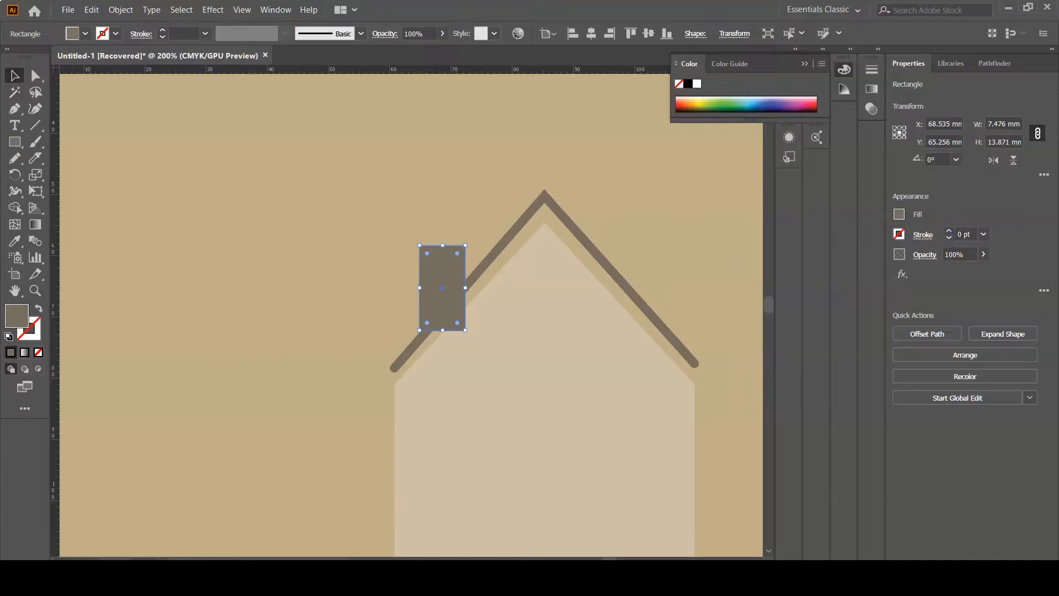
- Extend the chimney's bottom edge down to about 15 mm tall
{"action": "left_click_drag", "start_coordinate": [442, 330], "coordinate": [444, 338]}
{"action": "left_click", "coordinate": [472, 169]}
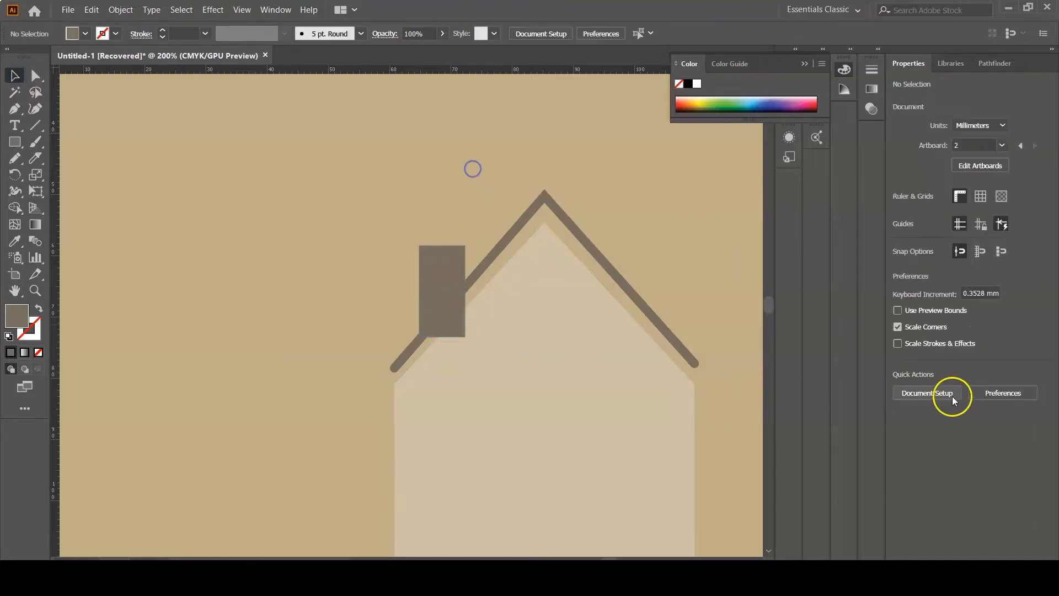
{"action": "left_click", "coordinate": [467, 328]}
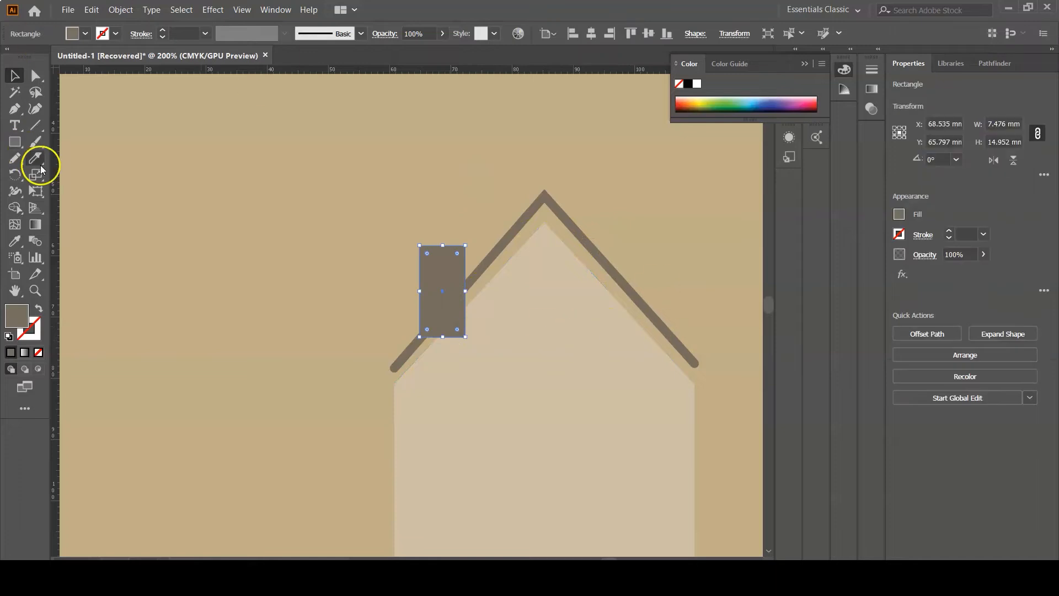
- Cut the chimney along the roof slope and delete the cut-off bottom corner piece
{"action": "left_click", "coordinate": [35, 161]}
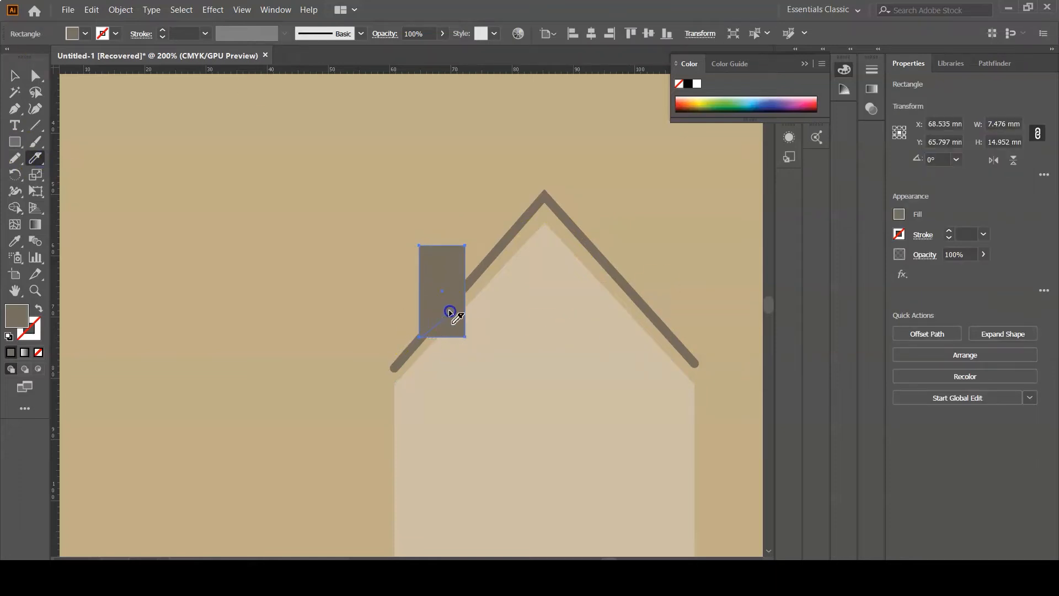
{"action": "left_click", "coordinate": [478, 277]}
{"action": "left_click", "coordinate": [14, 76]}
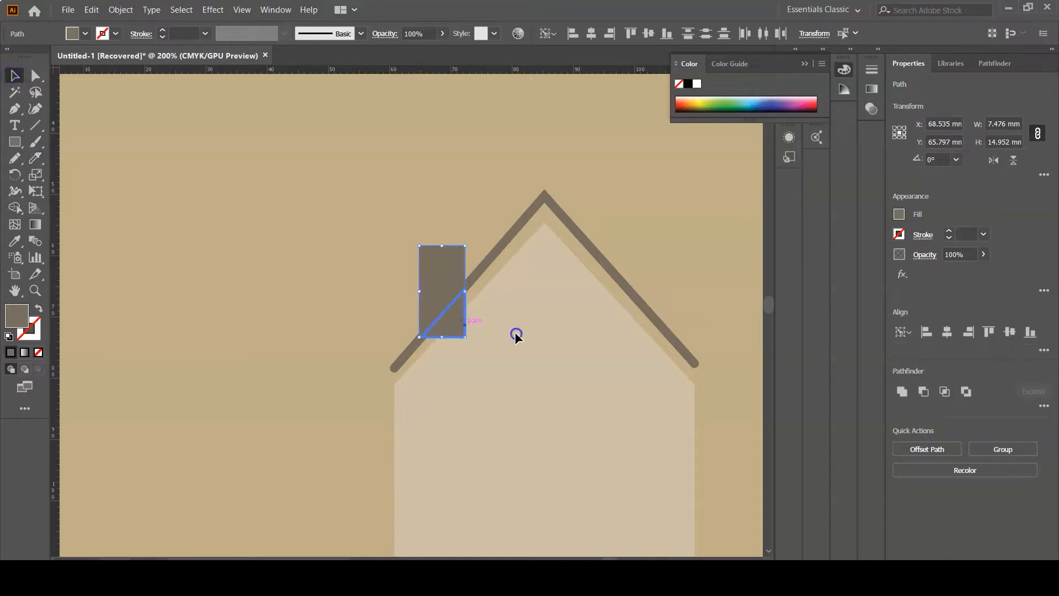
{"action": "left_click", "coordinate": [514, 332]}
{"action": "left_click", "coordinate": [467, 329]}
{"action": "key", "text": "Delete"}
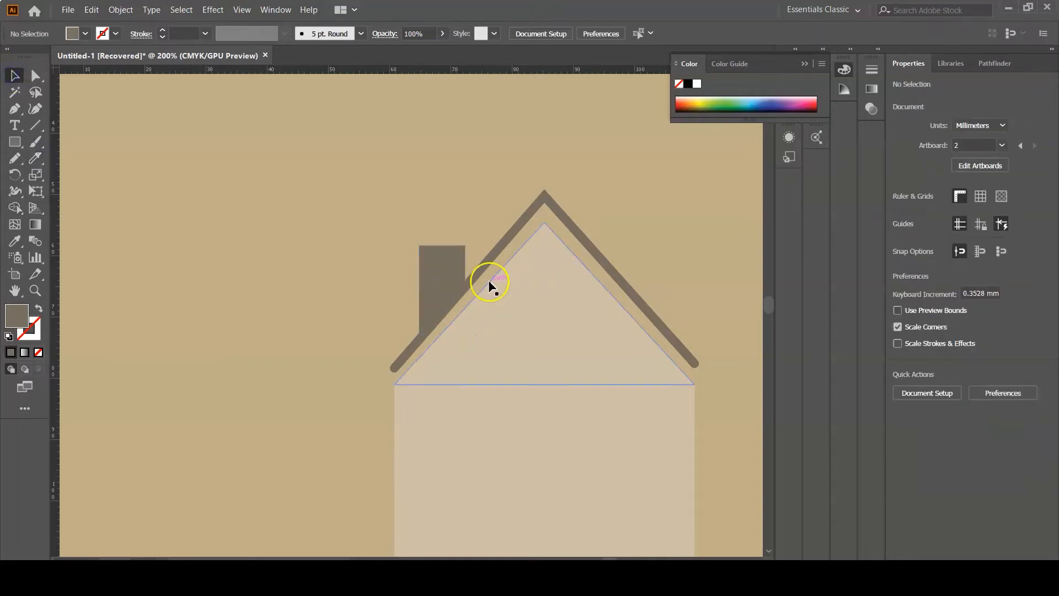
- Draw a horizontal line with the Pen tool across the top of the chimney
{"action": "left_click", "coordinate": [15, 109]}
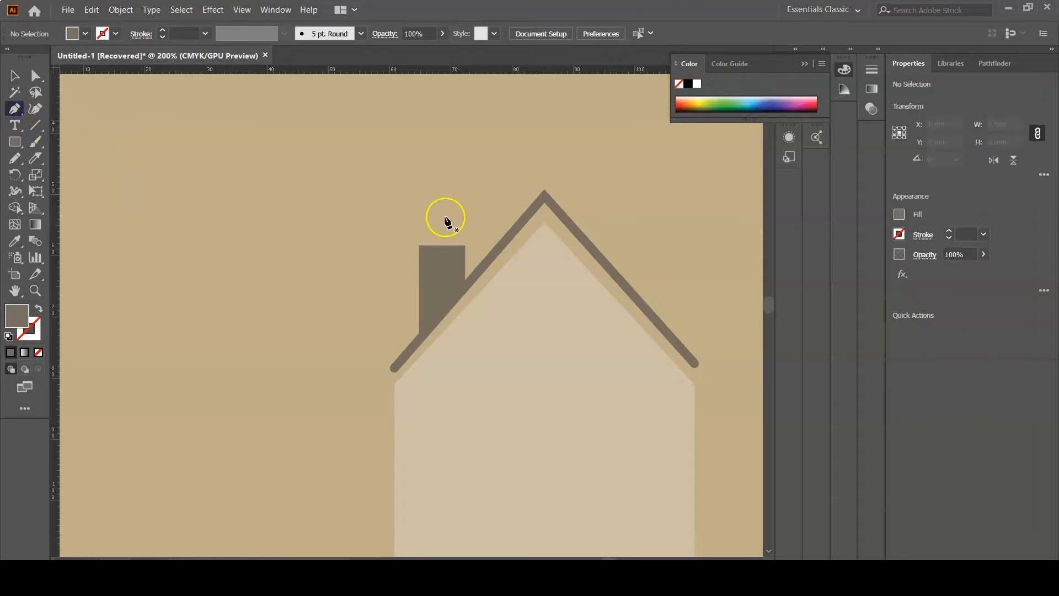
{"action": "left_click", "coordinate": [405, 245]}
{"action": "left_click", "coordinate": [480, 246]}
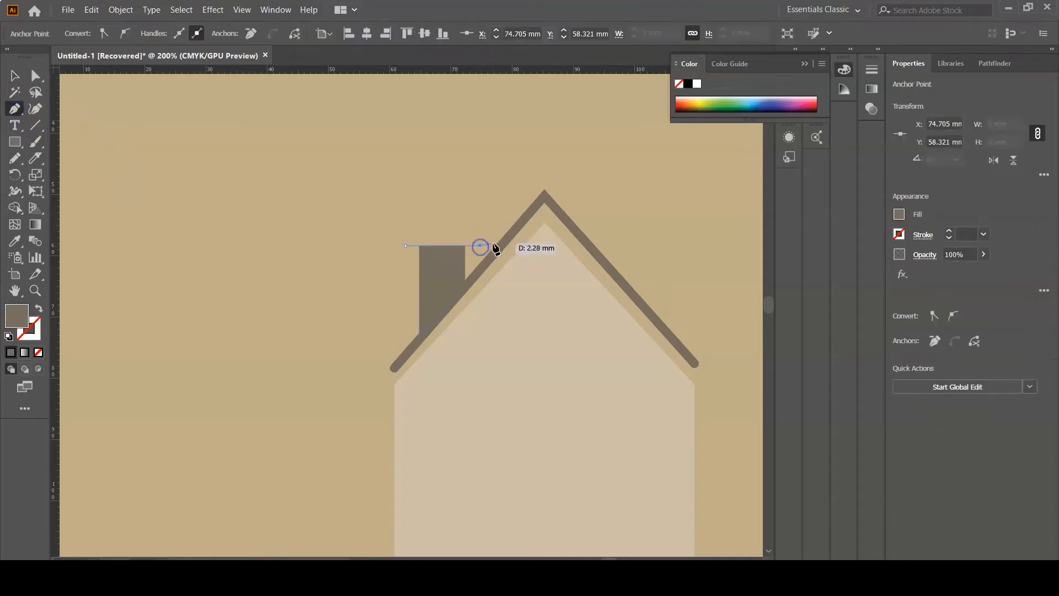
{"action": "left_click", "coordinate": [15, 75]}
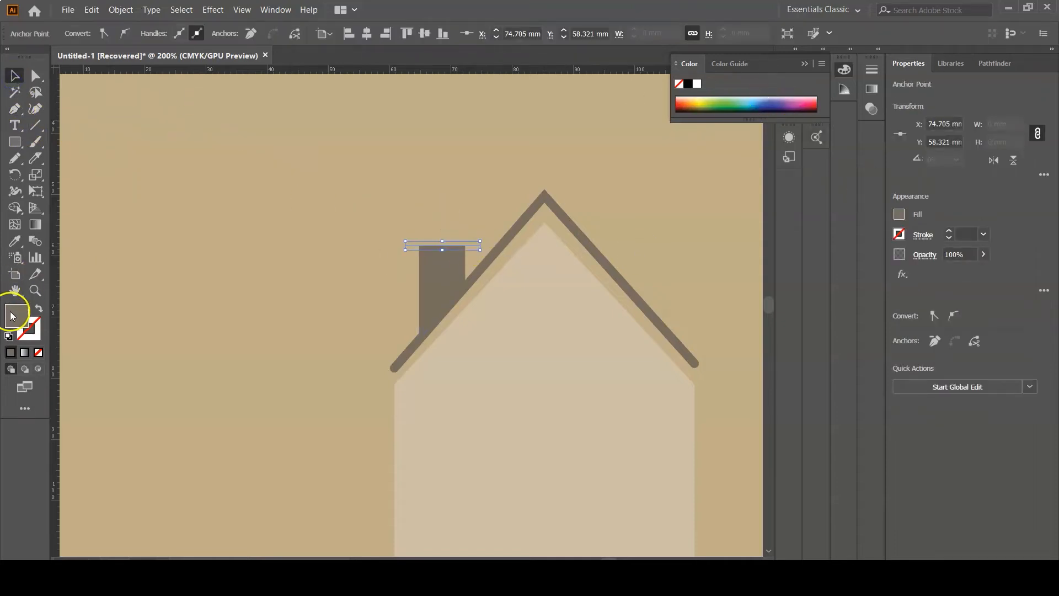
- Give the chimney cap line the dark taupe stroke at 4 pt with round caps
{"action": "left_click", "coordinate": [38, 334]}
{"action": "left_click", "coordinate": [946, 231]}
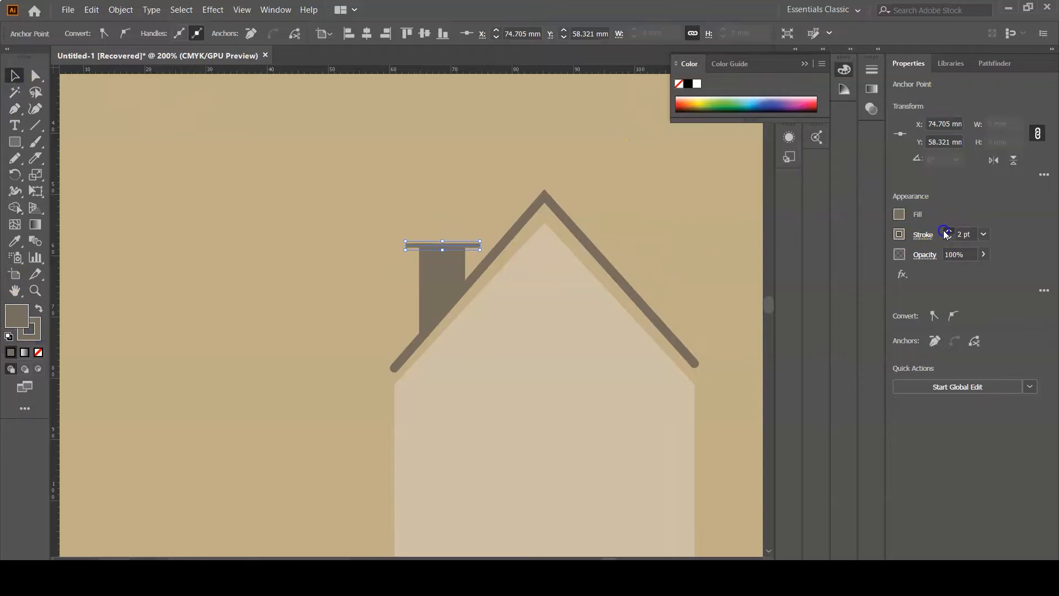
{"action": "left_click", "coordinate": [930, 240]}
{"action": "left_click", "coordinate": [849, 273]}
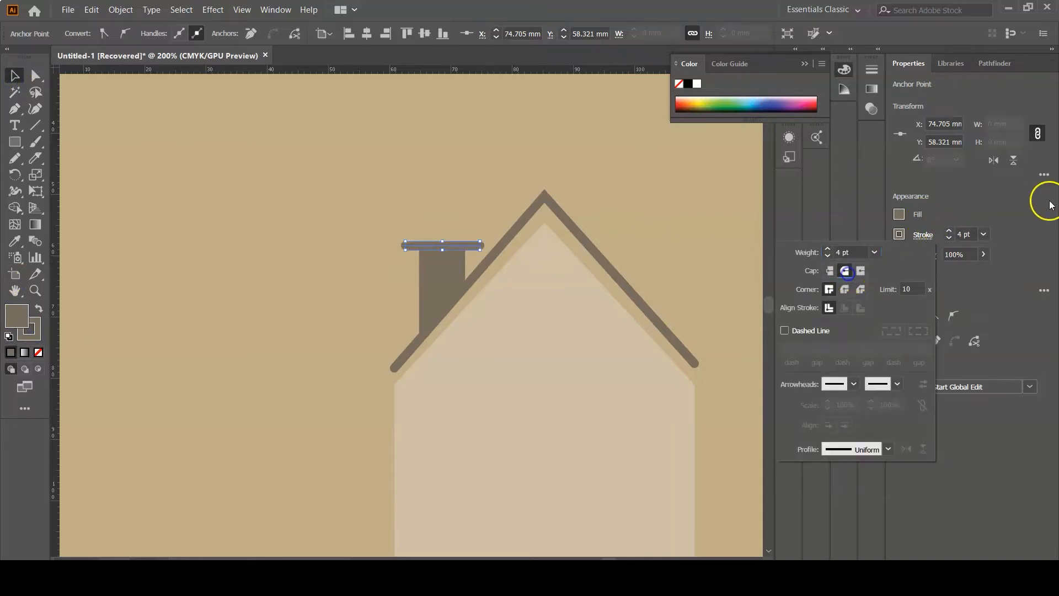
{"action": "left_click", "coordinate": [405, 120]}
- Draw a door rectangle about 18 × 31 mm with no fill on the house front
{"action": "scroll", "coordinate": [623, 205], "scroll_direction": "down", "scroll_amount": 3}
{"action": "key", "text": "/"}
{"action": "left_click", "coordinate": [14, 141]}
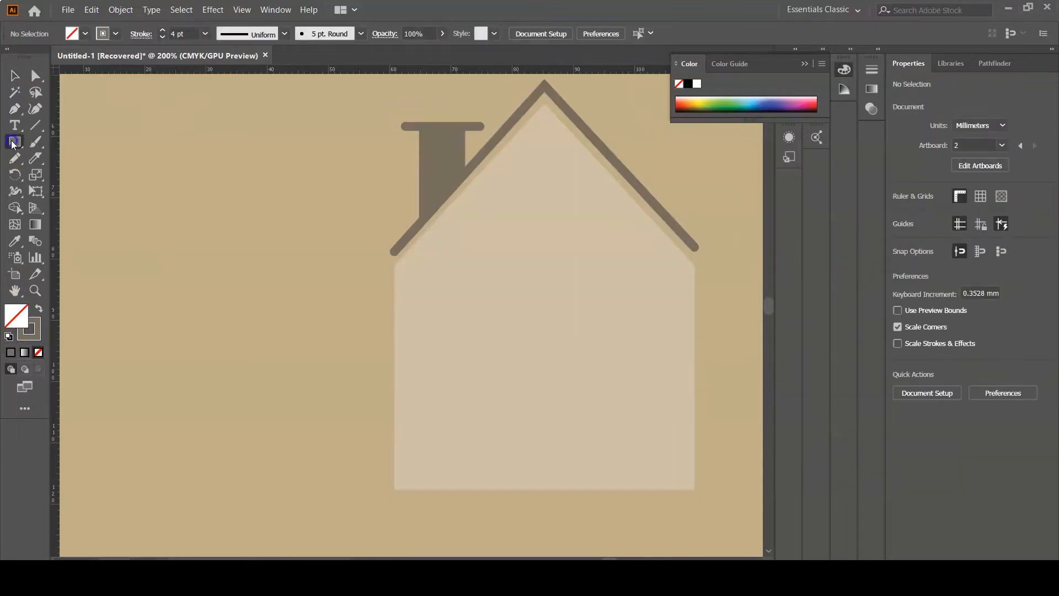
{"action": "mouse_move", "coordinate": [488, 303]}
{"action": "left_mouse_down"}
{"action": "mouse_move", "coordinate": [595, 405]}
{"action": "mouse_move", "coordinate": [612, 491]}
{"action": "mouse_move", "coordinate": [600, 490]}
{"action": "left_mouse_up"}
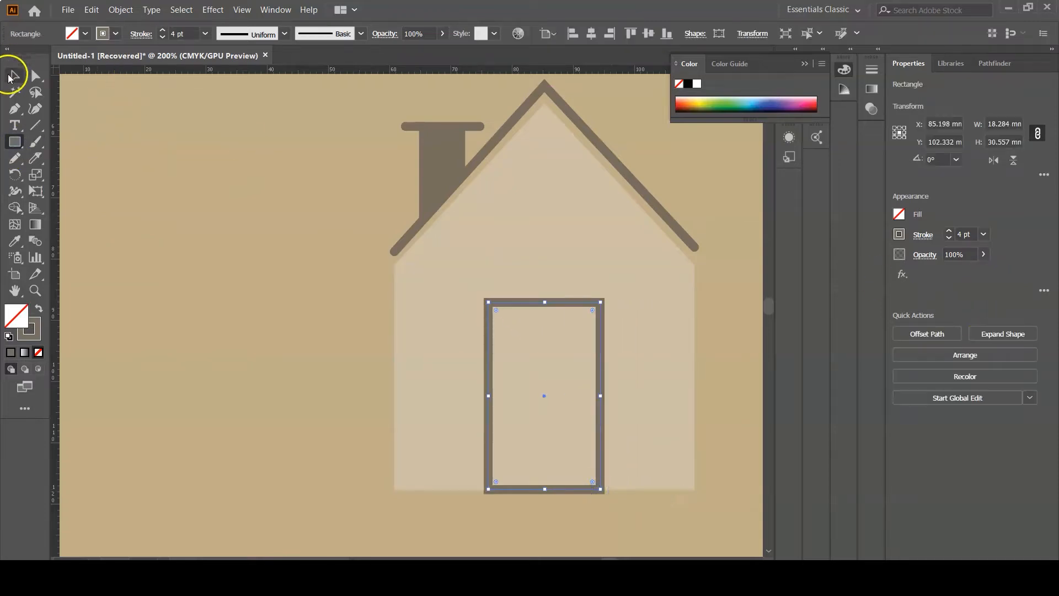
- Fill the door with the medium taupe palette color using the Eyedropper and remove its stroke
{"action": "left_click", "coordinate": [10, 78]}
{"action": "key", "text": "ctrl+minus"}
{"action": "key", "text": "ctrl+minus"}
{"action": "key", "text": "ctrl+minus"}
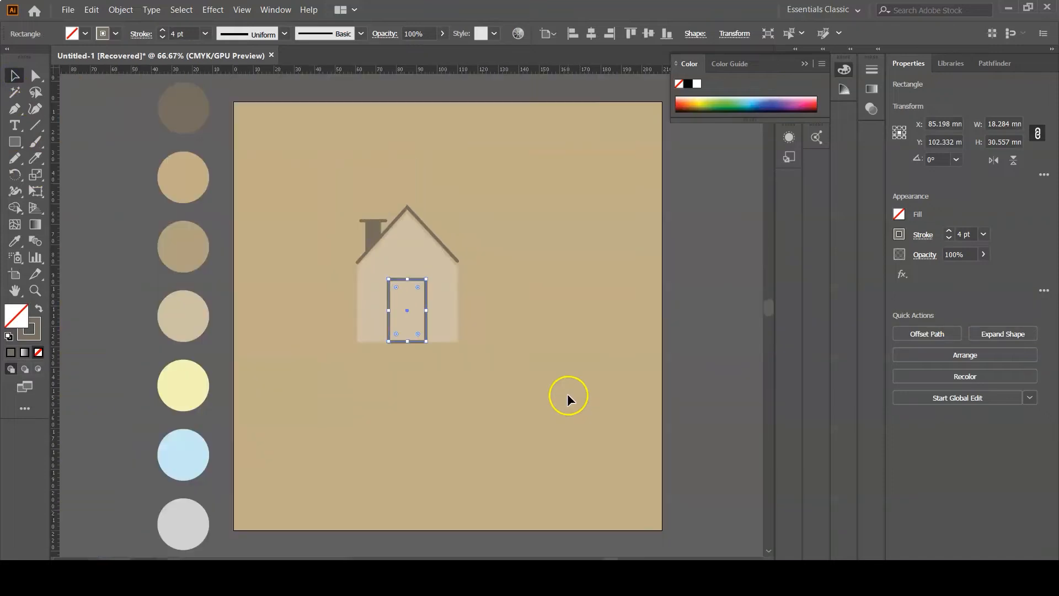
{"action": "left_click", "coordinate": [14, 240]}
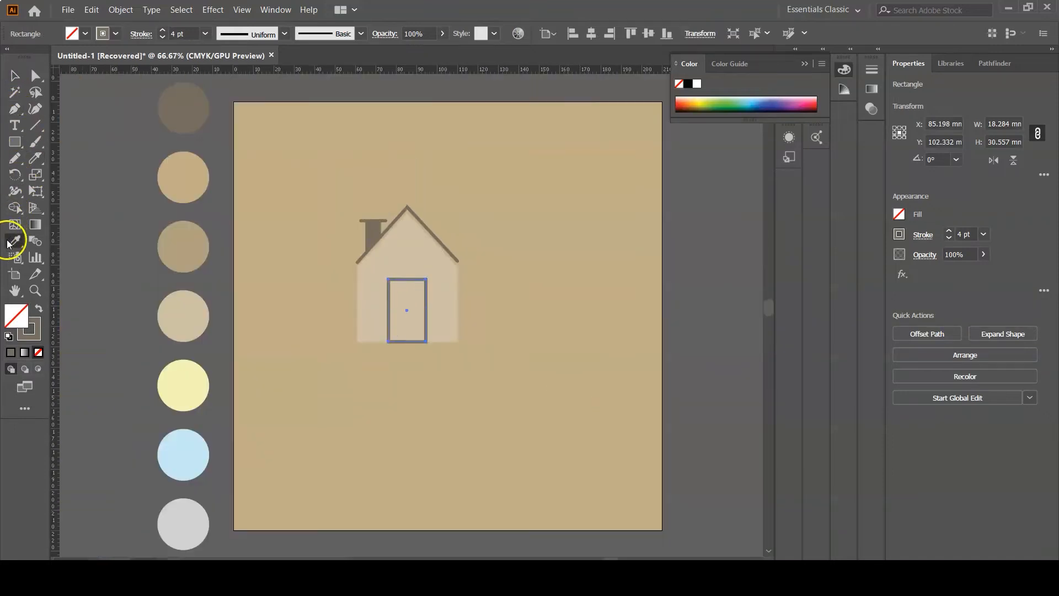
{"action": "left_click", "coordinate": [184, 262]}
{"action": "left_click", "coordinate": [186, 321]}
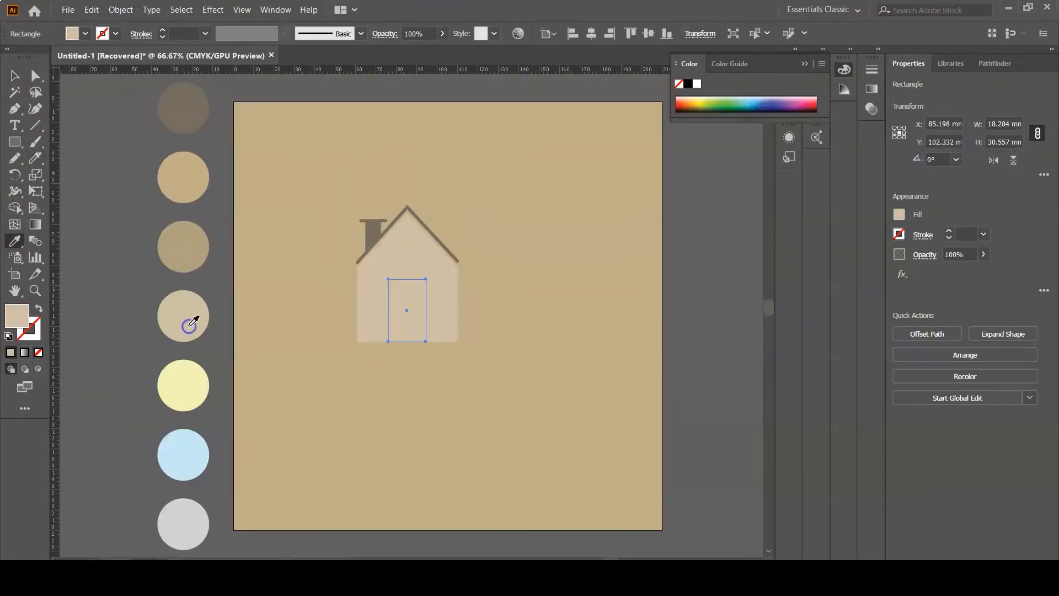
{"action": "left_click", "coordinate": [174, 191]}
{"action": "left_click", "coordinate": [190, 312]}
{"action": "left_click", "coordinate": [191, 246]}
{"action": "left_click", "coordinate": [433, 292]}
{"action": "left_click", "coordinate": [14, 75]}
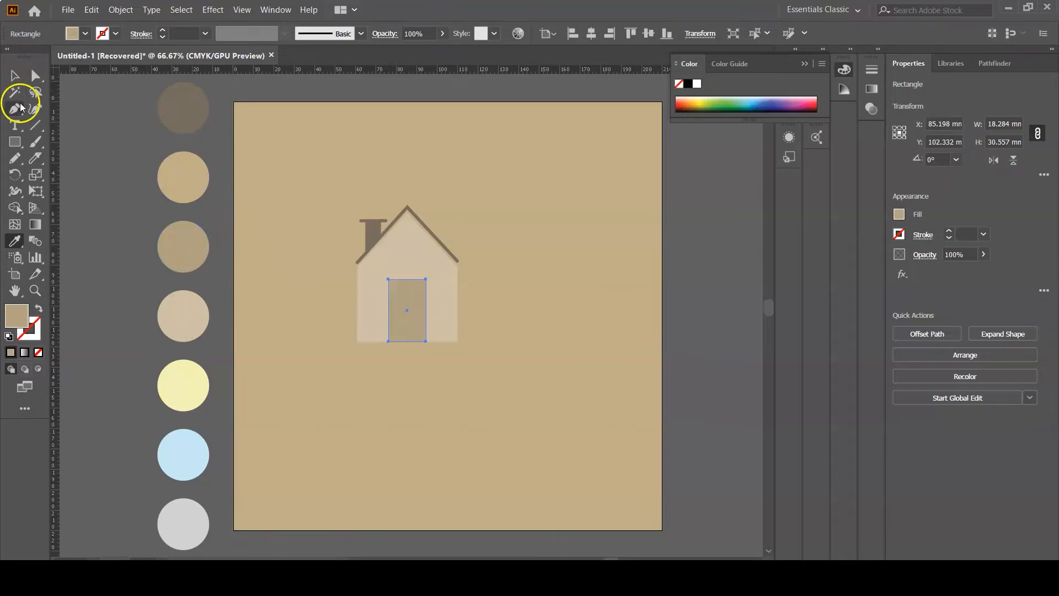
{"action": "left_click", "coordinate": [450, 213]}
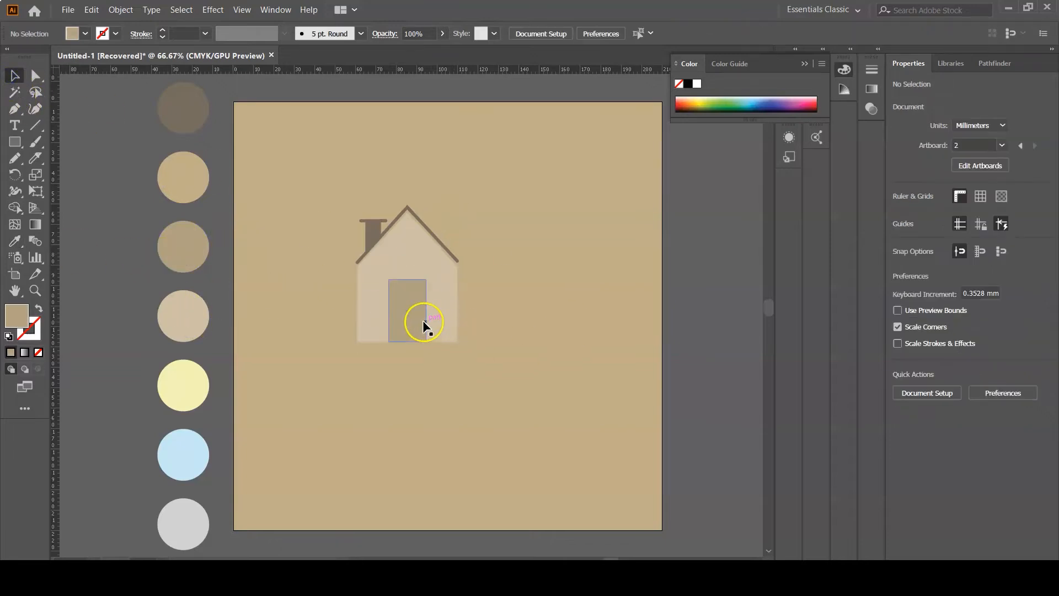
- Move the door down so it sits on the house's bottom edge
{"action": "left_click", "coordinate": [407, 280]}
{"action": "left_click_drag", "start_coordinate": [407, 279], "coordinate": [408, 293]}
{"action": "left_click", "coordinate": [513, 281]}
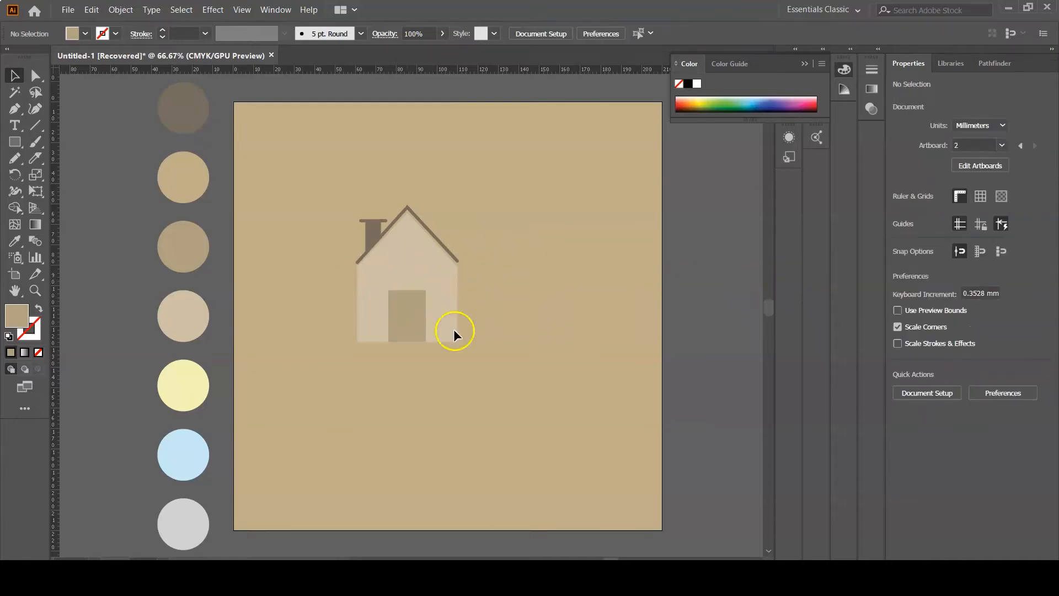
- Draw two rectangles about 14 mm wide inside the door as upper and lower panels
{"action": "key", "text": "ctrl+plus"}
{"action": "key", "text": "ctrl+plus"}
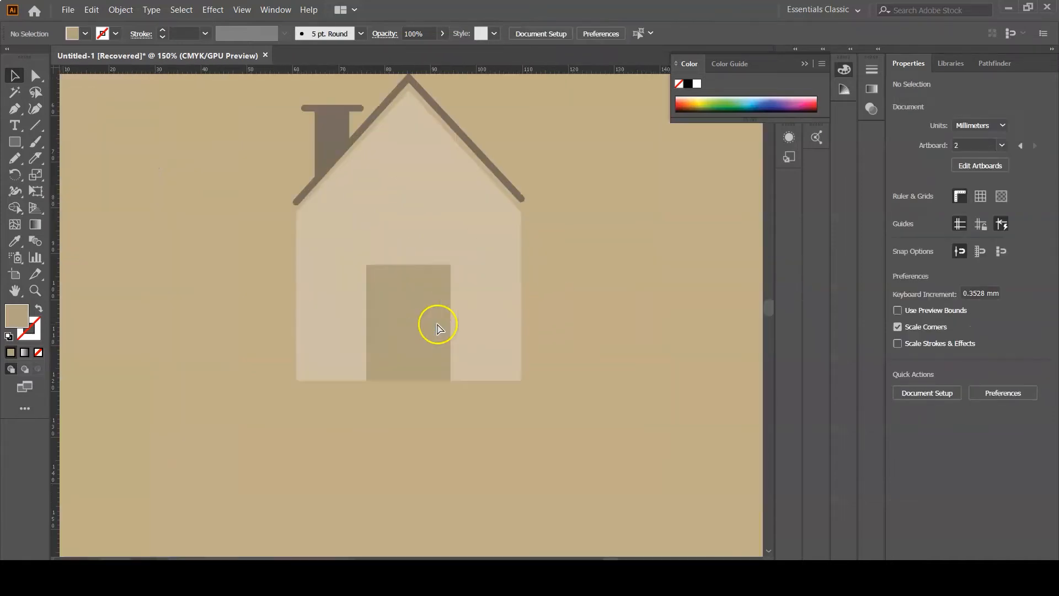
{"action": "left_click", "coordinate": [16, 139]}
{"action": "left_click_drag", "start_coordinate": [376, 278], "coordinate": [442, 312]}
{"action": "left_click_drag", "start_coordinate": [376, 323], "coordinate": [441, 379]}
- Select both door panels and fill them with the chimney's dark taupe color using the Eyedropper
{"action": "left_click", "coordinate": [14, 82]}
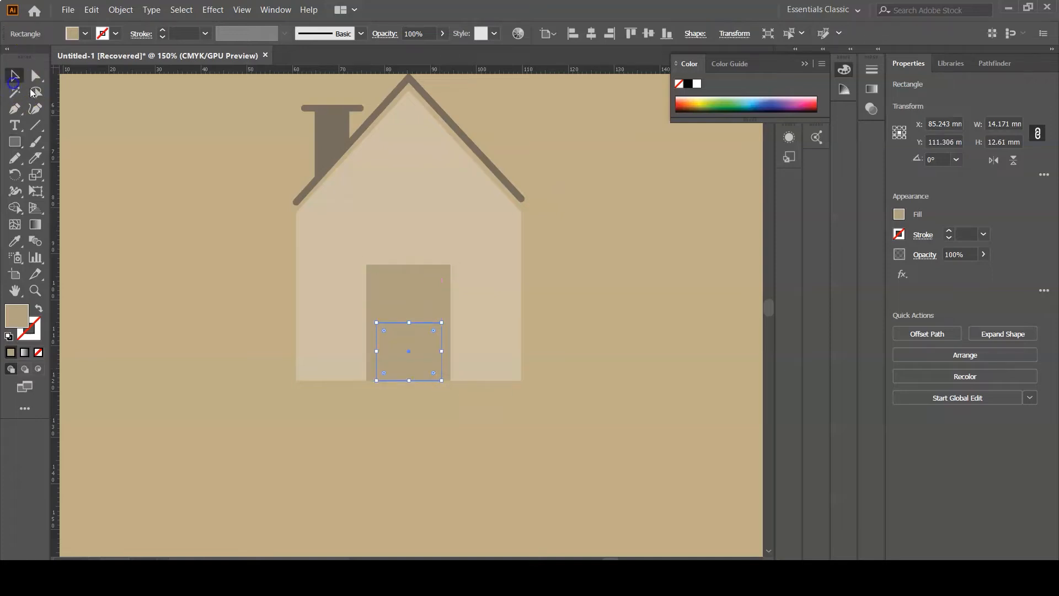
{"action": "left_click", "coordinate": [441, 296], "text": "shift"}
{"action": "left_click", "coordinate": [15, 241]}
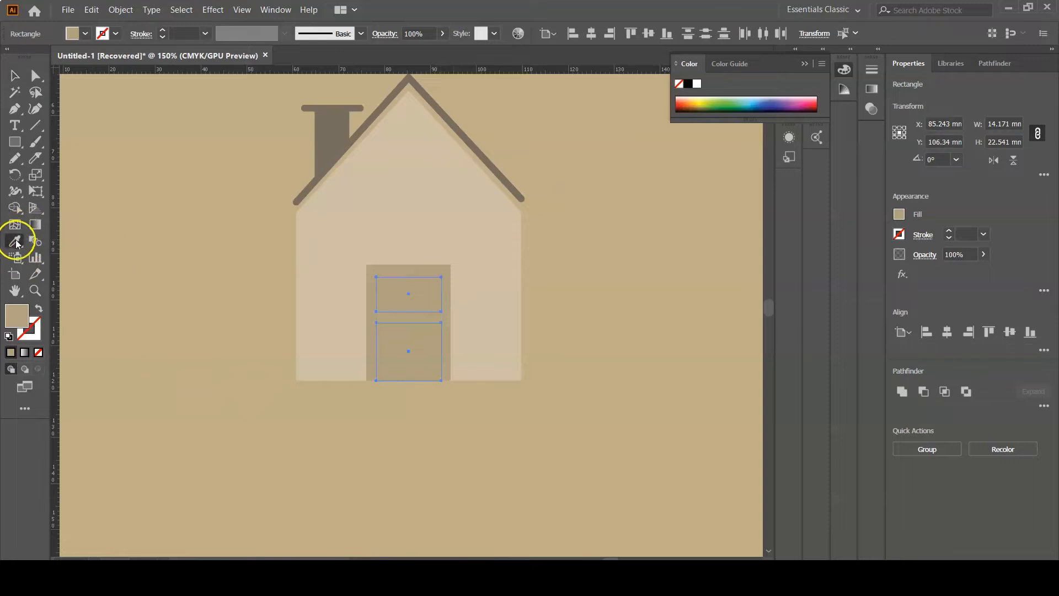
{"action": "left_click", "coordinate": [327, 131]}
{"action": "left_click", "coordinate": [15, 75]}
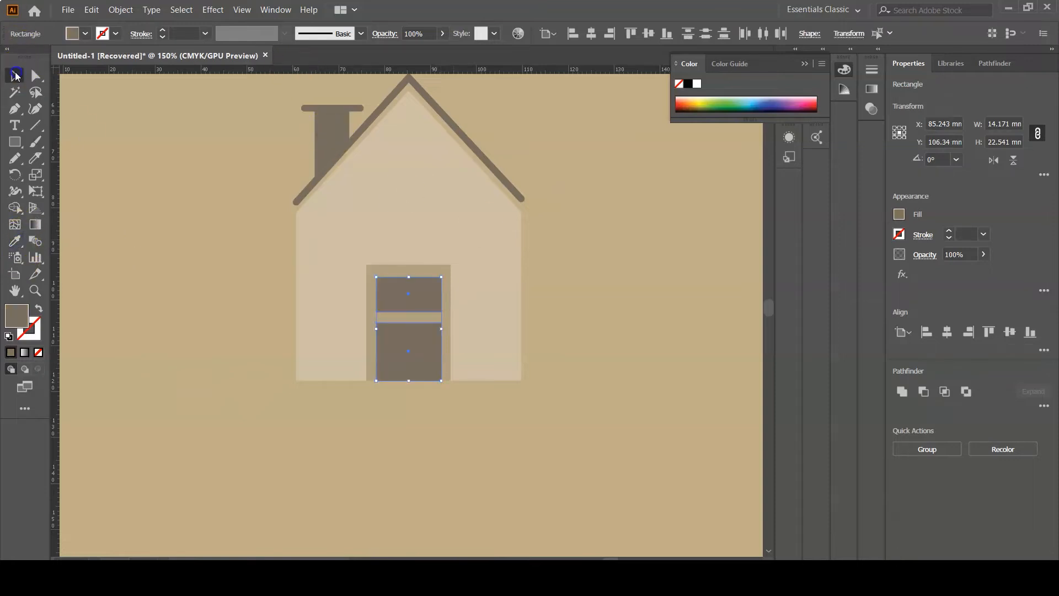
{"action": "left_click", "coordinate": [565, 253]}
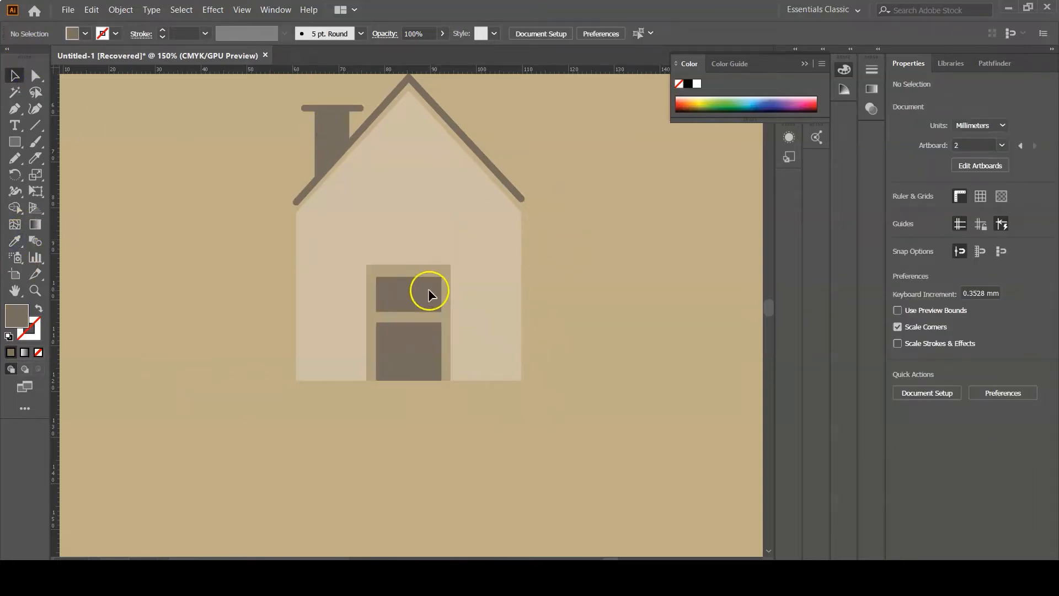
- Move the upper door panel slightly upward
{"action": "scroll", "coordinate": [428, 289], "scroll_direction": "up", "scroll_amount": 3}
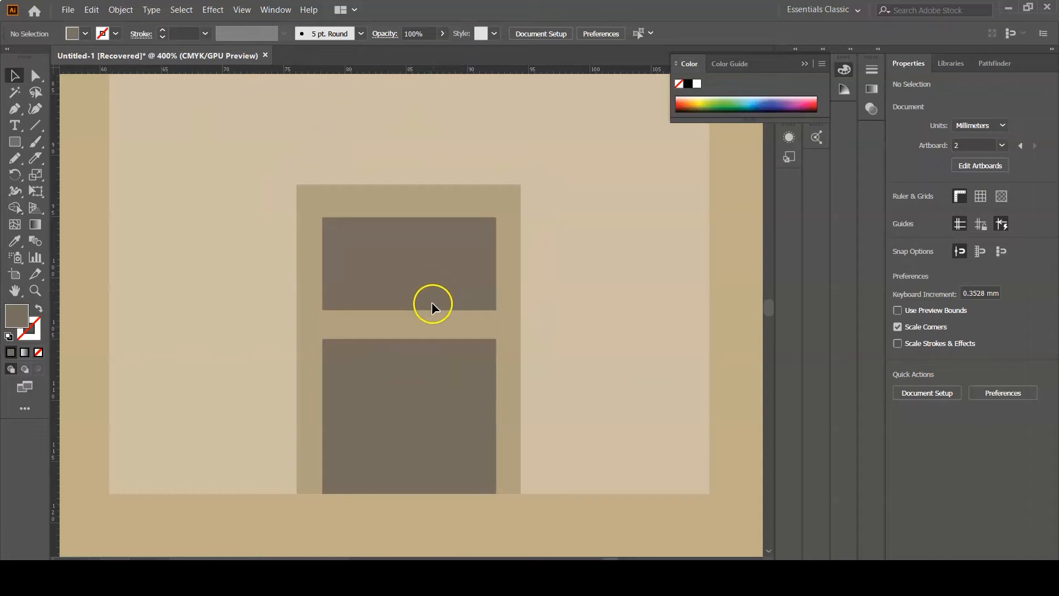
{"action": "mouse_move", "coordinate": [429, 309]}
{"action": "left_mouse_down"}
{"action": "mouse_move", "coordinate": [432, 297]}
{"action": "mouse_move", "coordinate": [410, 303]}
{"action": "left_mouse_up"}
{"action": "left_click", "coordinate": [548, 252]}
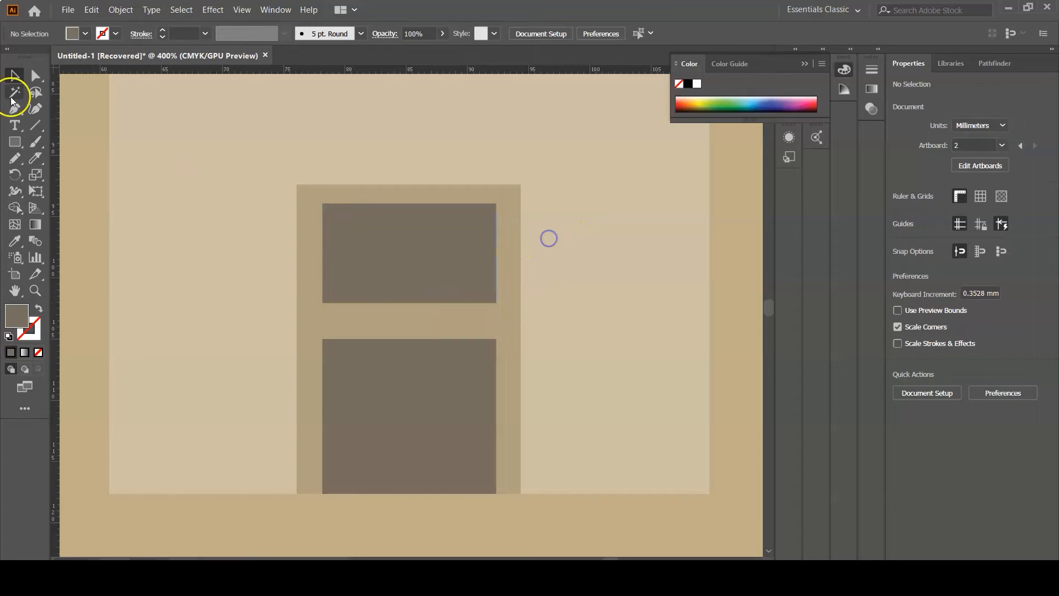
- Draw a small circle about 1.6 mm wide as a doorknob between the door panels near the right edge
{"action": "left_click_drag", "start_coordinate": [8, 144], "coordinate": [48, 187]}
{"action": "left_click", "coordinate": [87, 176]}
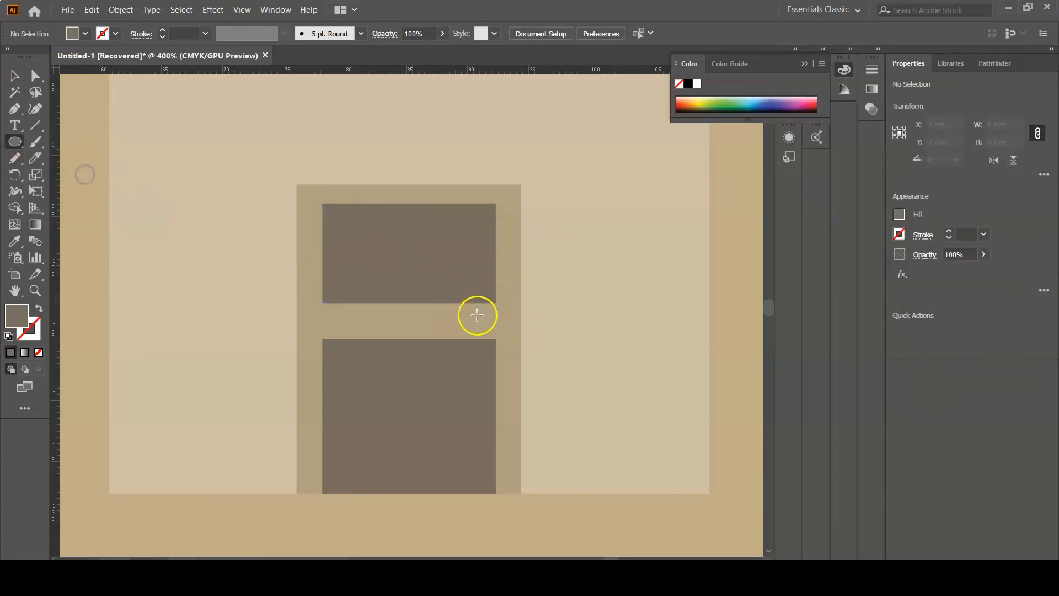
{"action": "left_click_drag", "start_coordinate": [464, 315], "coordinate": [486, 333]}
{"action": "key", "text": "v"}
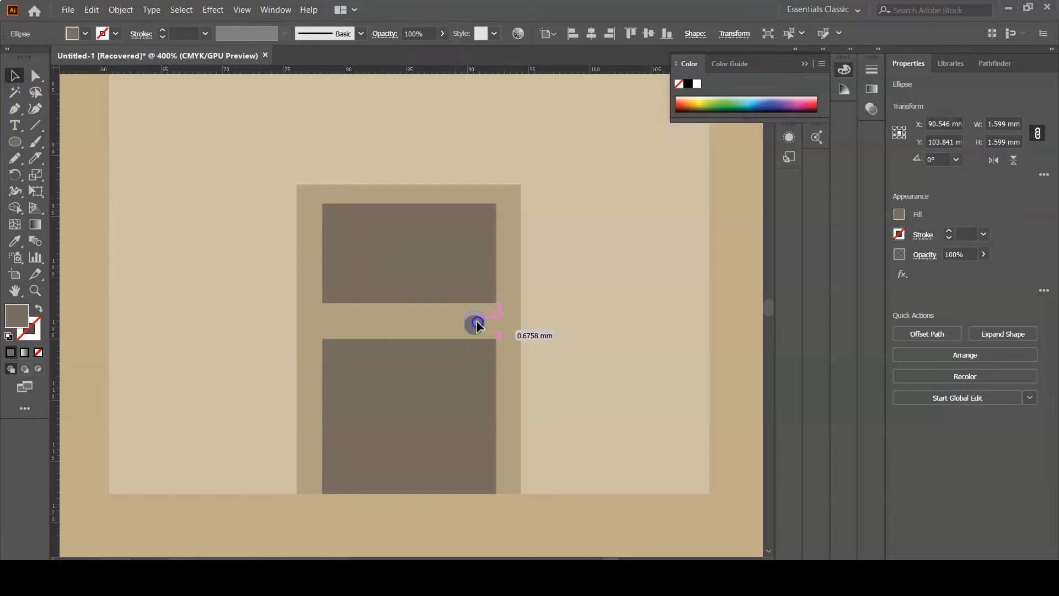
{"action": "left_click", "coordinate": [544, 278]}
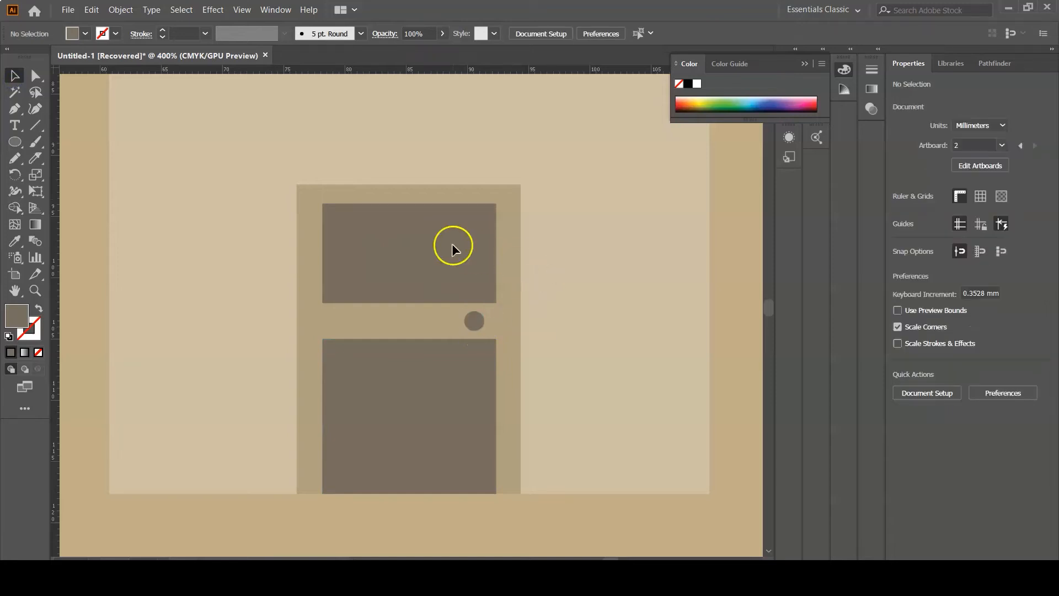
- Draw a circle about 14 mm wide in the house's gable as a round window
{"action": "key", "text": "ctrl+minus"}
{"action": "key", "text": "ctrl+minus"}
{"action": "key", "text": "ctrl+minus"}
{"action": "scroll", "coordinate": [478, 331], "scroll_direction": "up", "scroll_amount": 2}
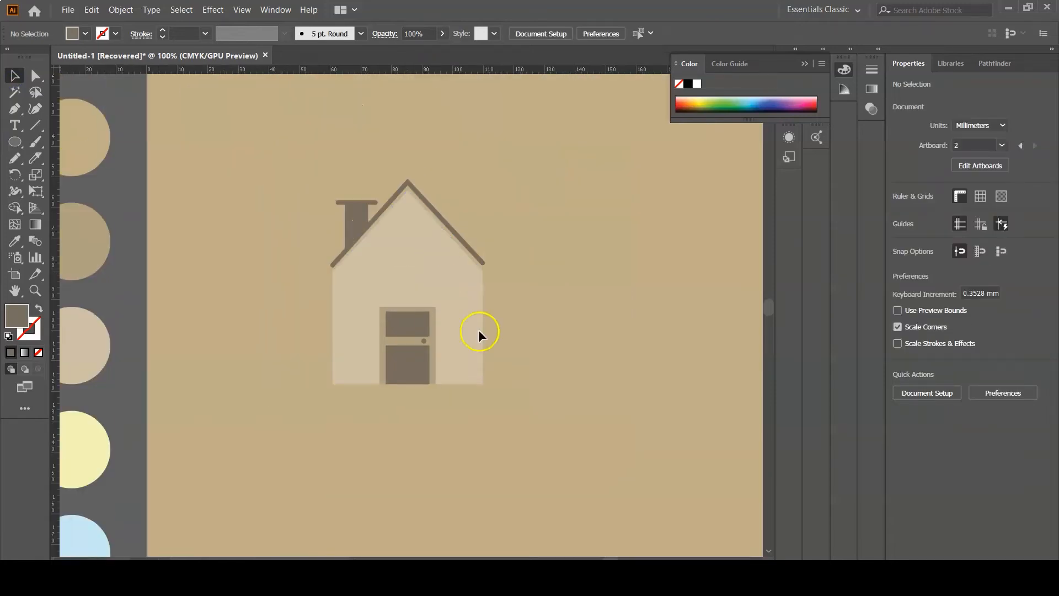
{"action": "left_click", "coordinate": [12, 143]}
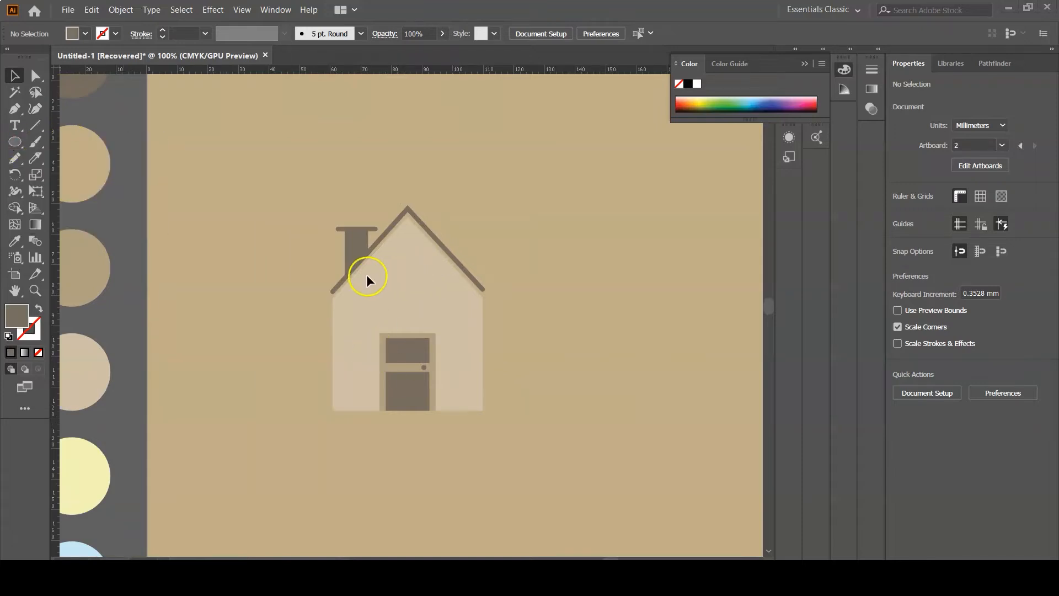
{"action": "left_click", "coordinate": [15, 142]}
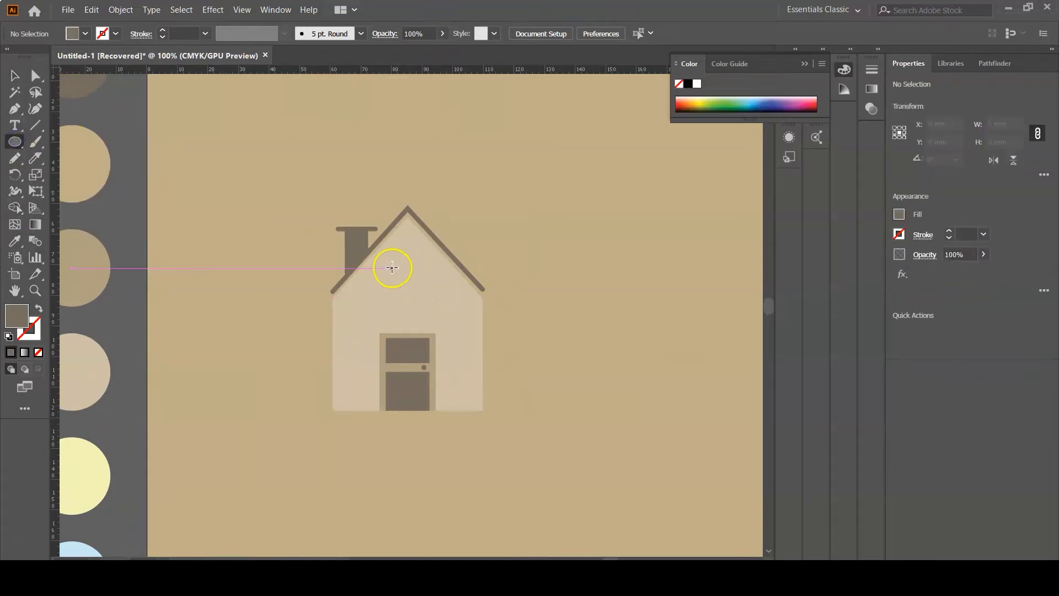
{"action": "left_click_drag", "start_coordinate": [388, 267], "coordinate": [408, 288]}
{"action": "left_click", "coordinate": [15, 76]}
{"action": "left_click", "coordinate": [513, 237]}
{"action": "left_click", "coordinate": [416, 309]}
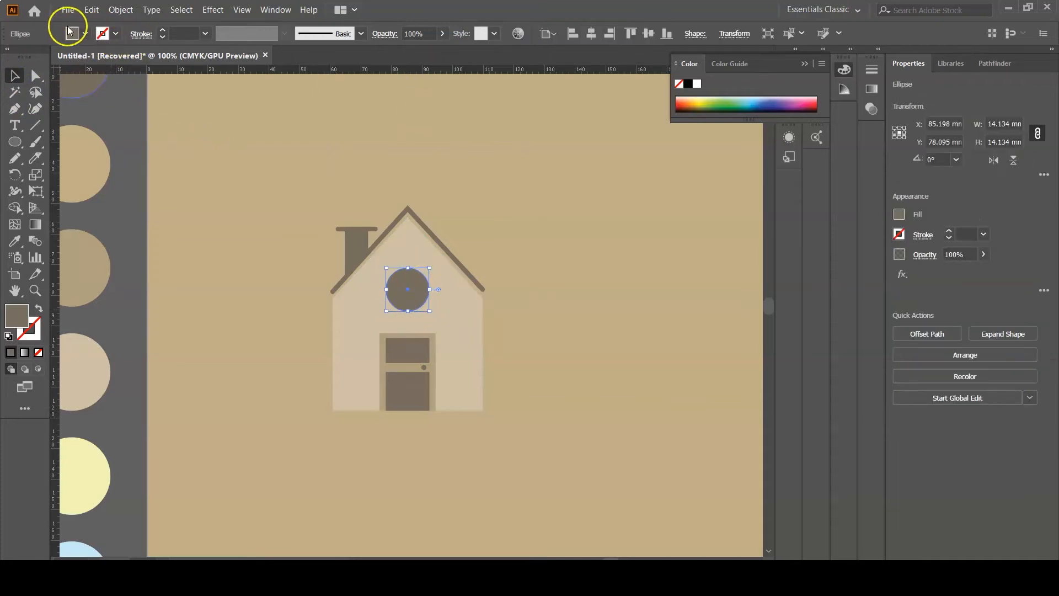
- Give the window a light blue fill and a 3 pt dark taupe stroke
{"action": "left_click_drag", "start_coordinate": [17, 316], "coordinate": [28, 334]}
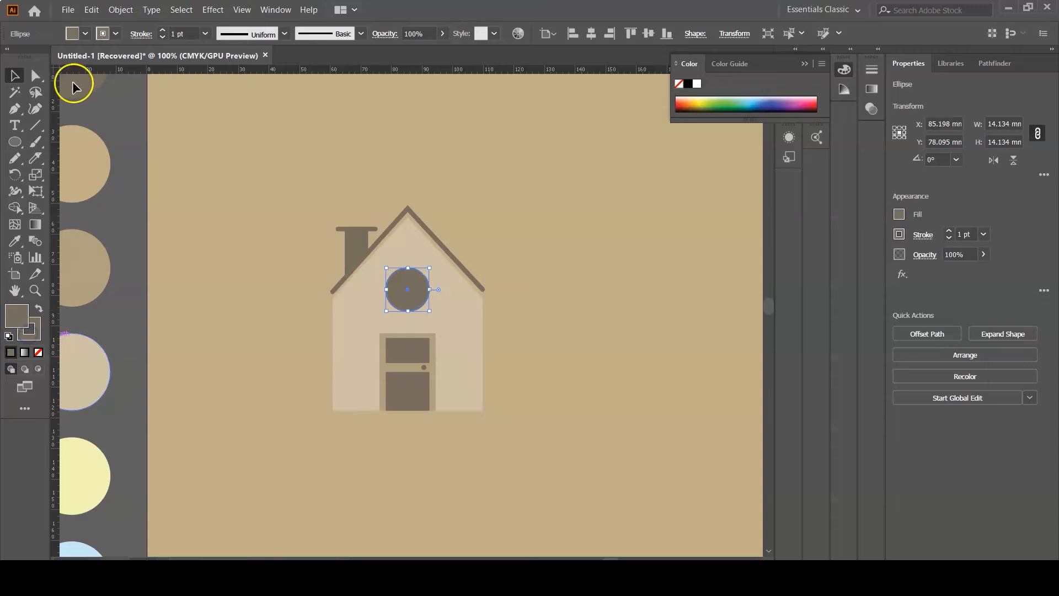
{"action": "left_click", "coordinate": [73, 34]}
{"action": "left_click", "coordinate": [75, 107]}
{"action": "left_click", "coordinate": [161, 184]}
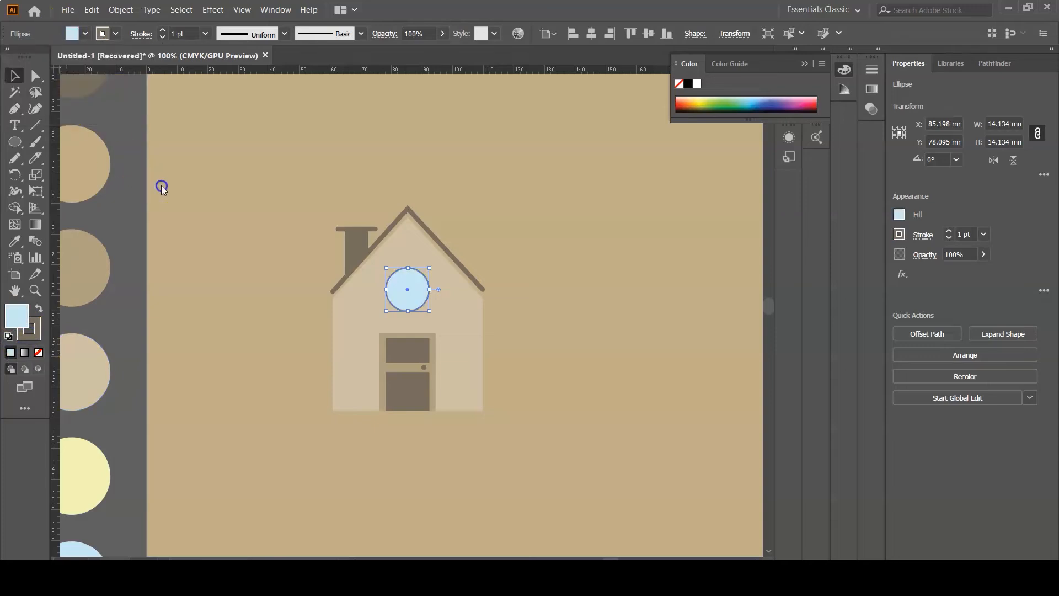
{"action": "left_click", "coordinate": [949, 231]}
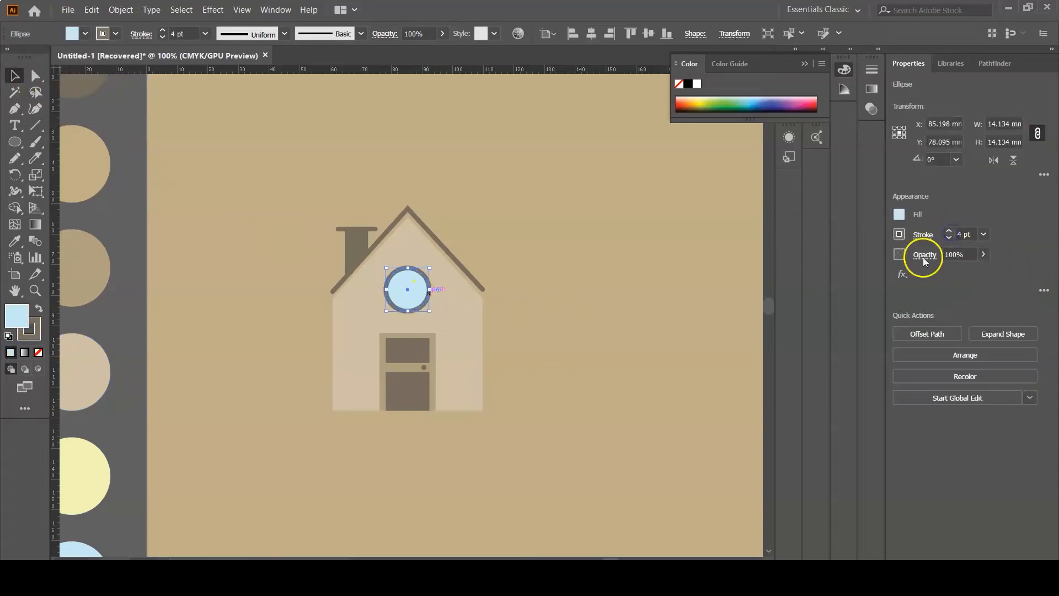
{"action": "left_click", "coordinate": [948, 237]}
- Nudge the round window slightly to the left to center it in the gable
{"action": "left_click", "coordinate": [537, 271]}
{"action": "left_click_drag", "start_coordinate": [414, 287], "coordinate": [407, 285]}
{"action": "left_click", "coordinate": [654, 247]}
{"action": "left_click", "coordinate": [518, 210]}
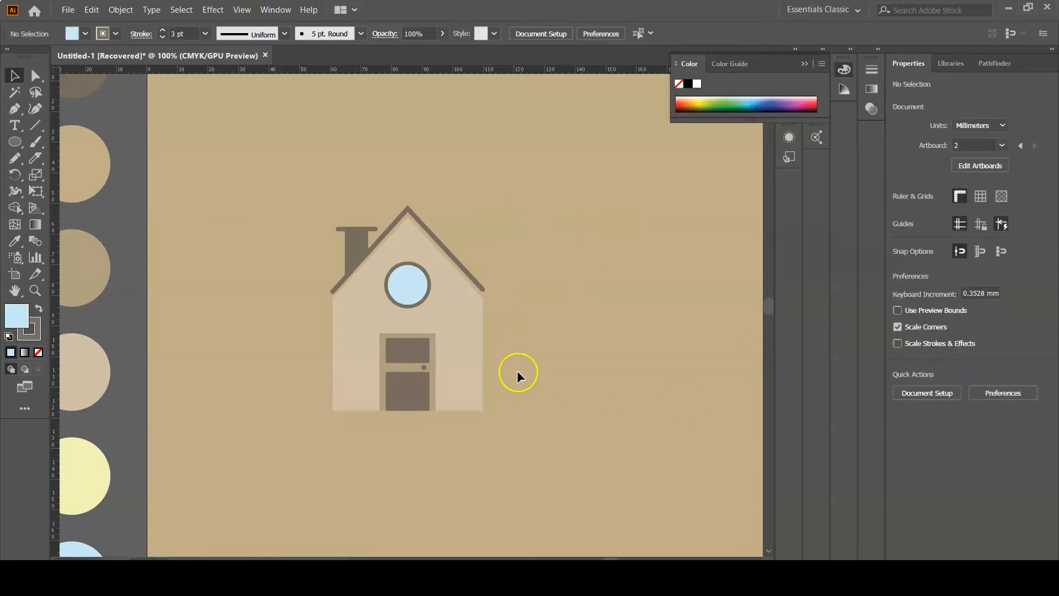
- Draw a vertical and a horizontal line across the round window with the Pen tool
{"action": "key", "text": "ctrl+plus"}
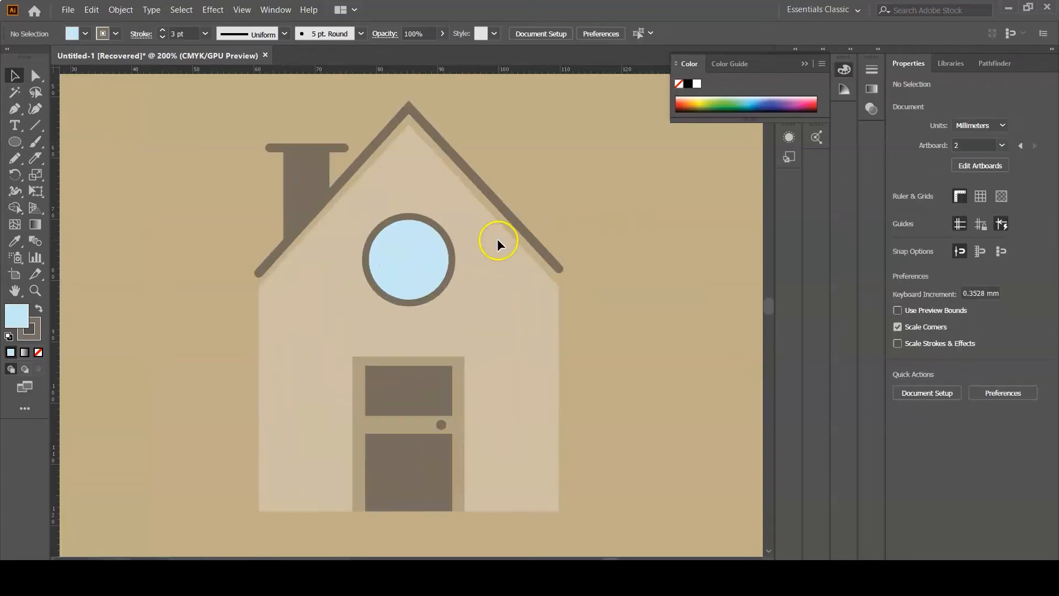
{"action": "left_click", "coordinate": [14, 109]}
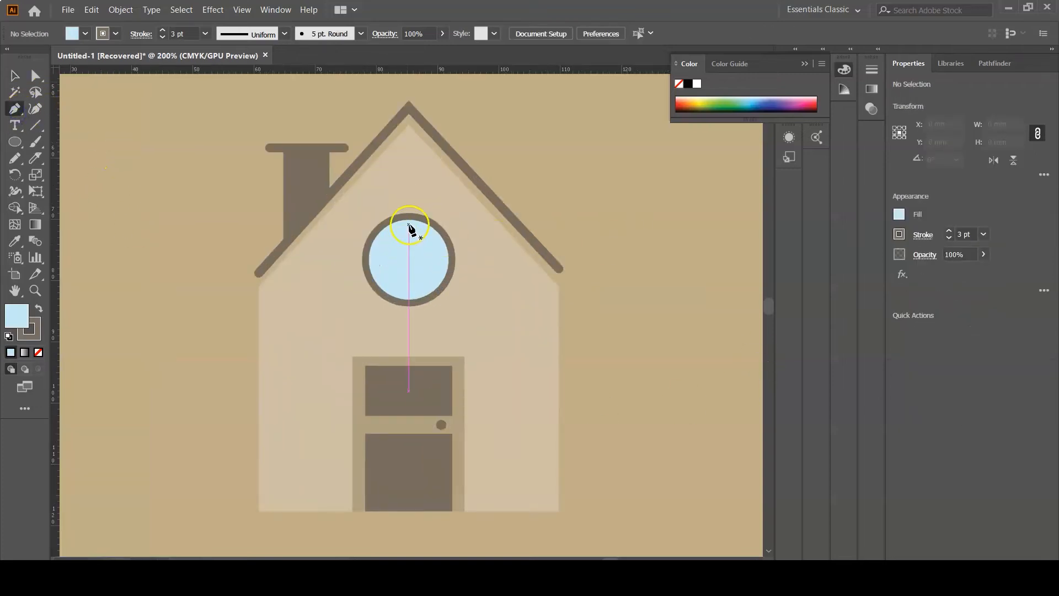
{"action": "left_click", "coordinate": [409, 221]}
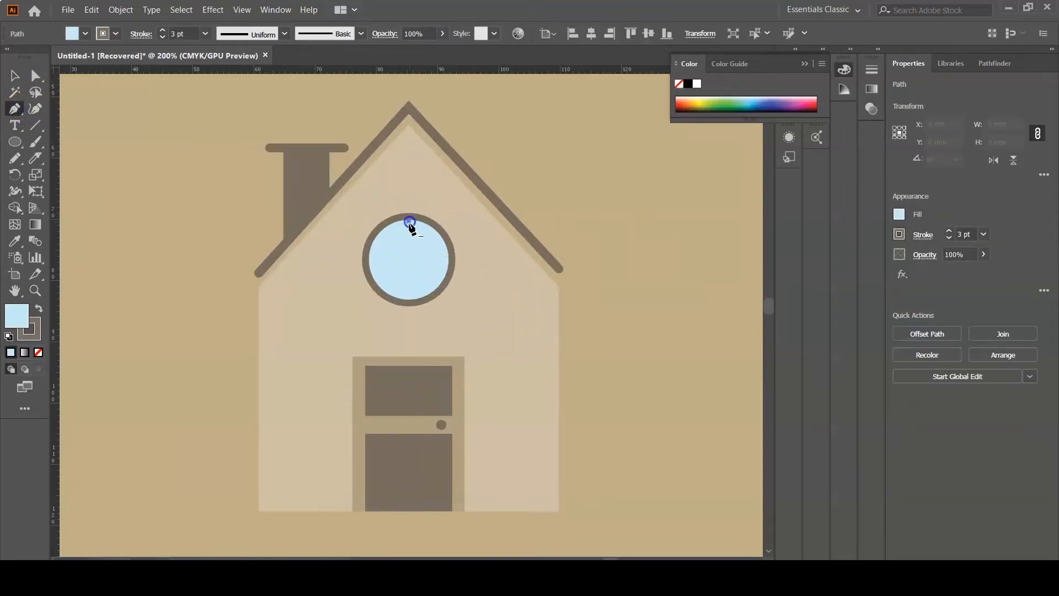
{"action": "left_click", "coordinate": [410, 300]}
{"action": "key", "text": "Escape"}
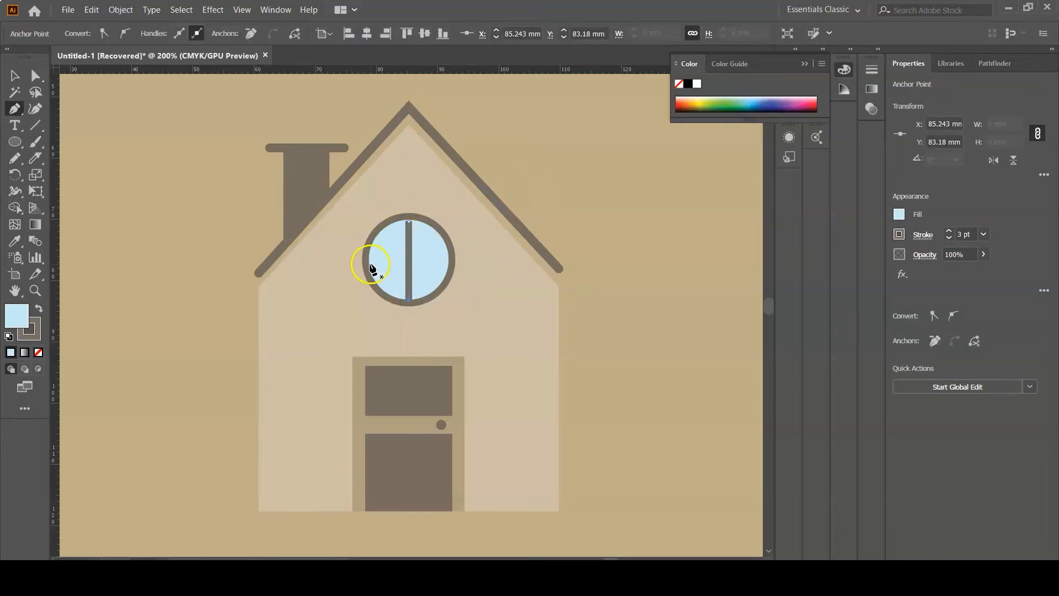
{"action": "left_click", "coordinate": [369, 261]}
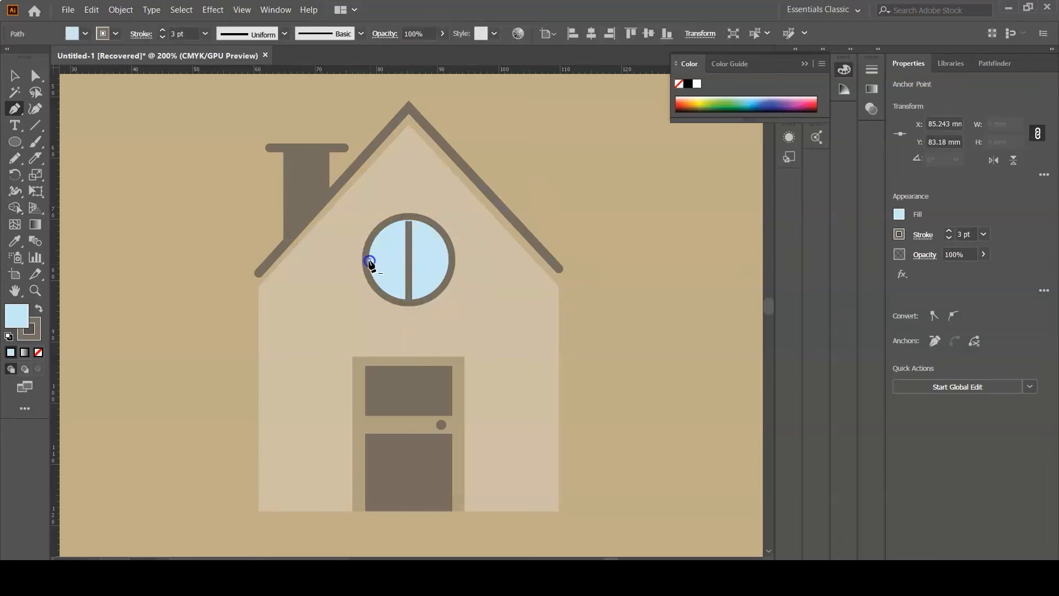
{"action": "left_click", "coordinate": [446, 260]}
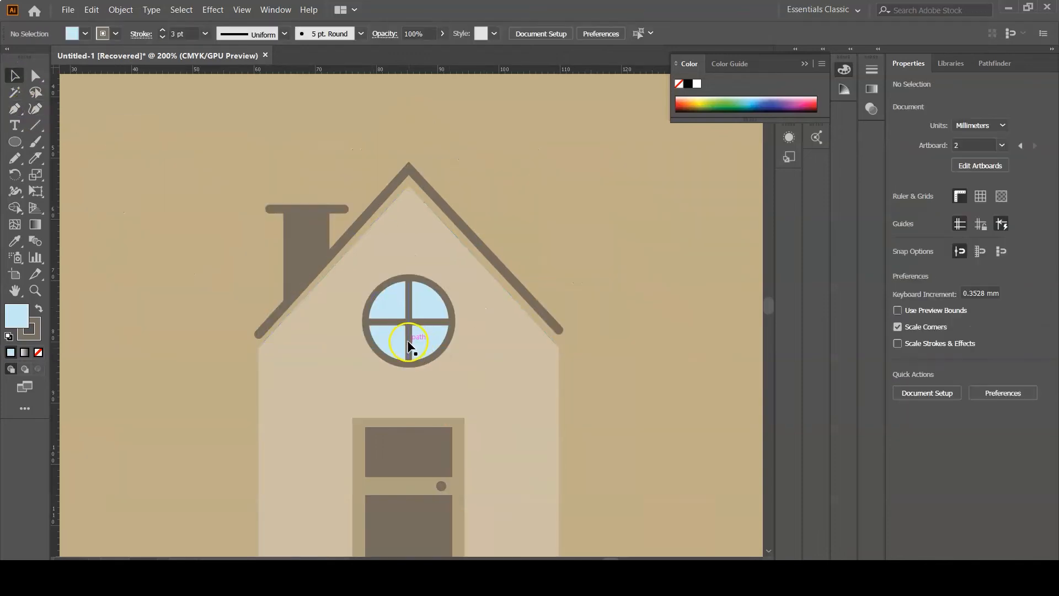
- Select both window bars and change their stroke color to the pale yellow swatch
{"action": "left_click", "coordinate": [403, 305]}
{"action": "left_click", "coordinate": [382, 322], "text": "shift"}
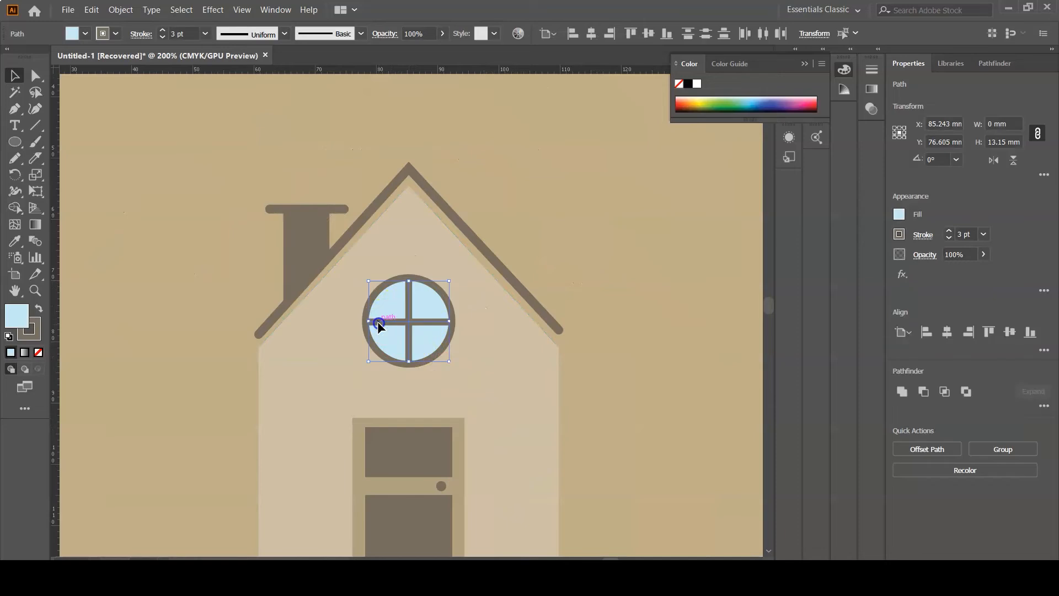
{"action": "left_click", "coordinate": [86, 34]}
{"action": "left_click", "coordinate": [69, 113]}
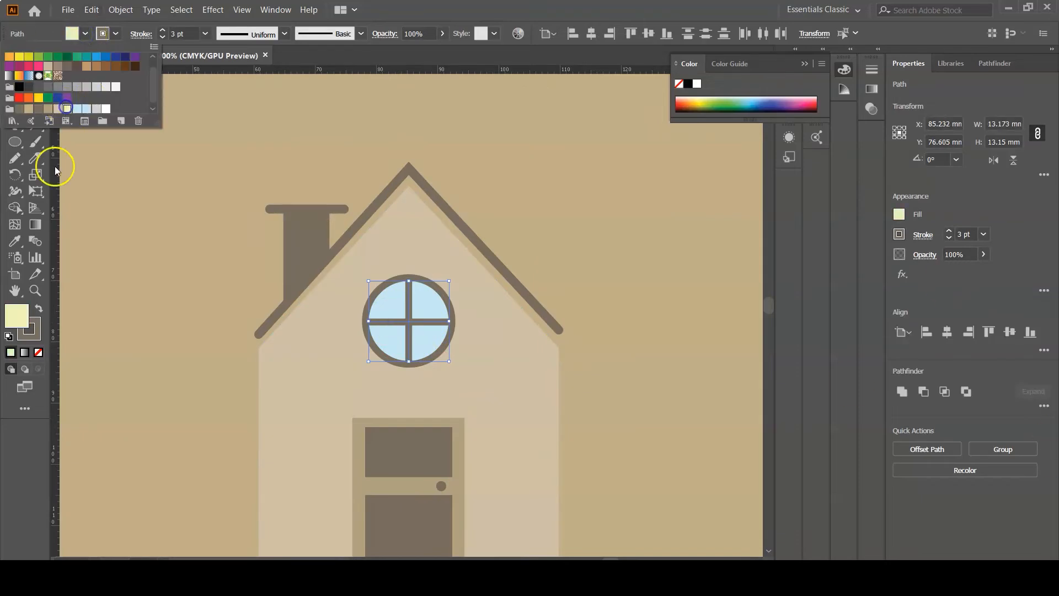
{"action": "left_click_drag", "start_coordinate": [26, 319], "coordinate": [33, 334]}
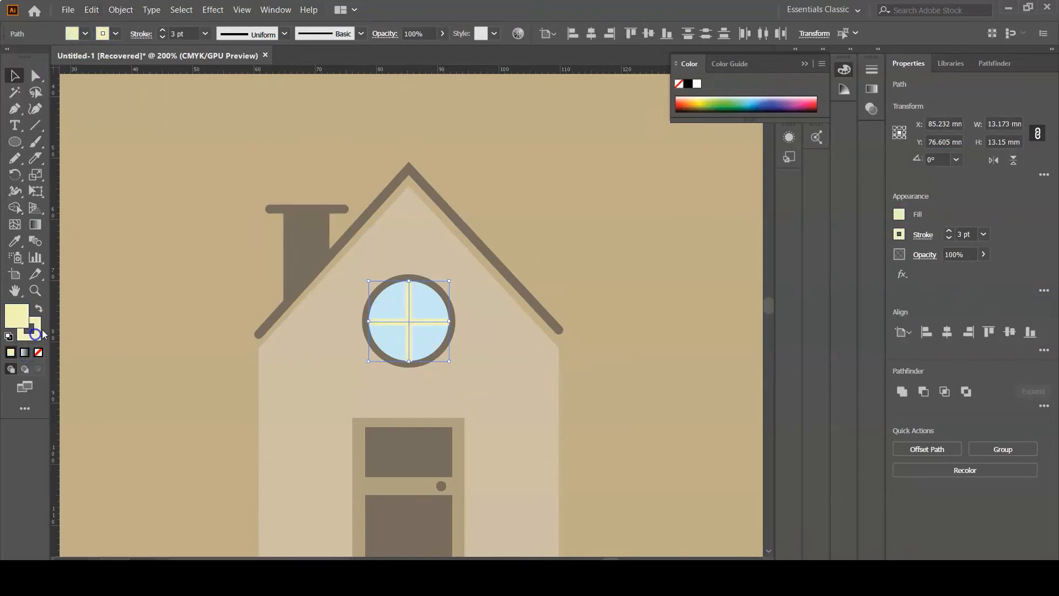
{"action": "left_click", "coordinate": [600, 290]}
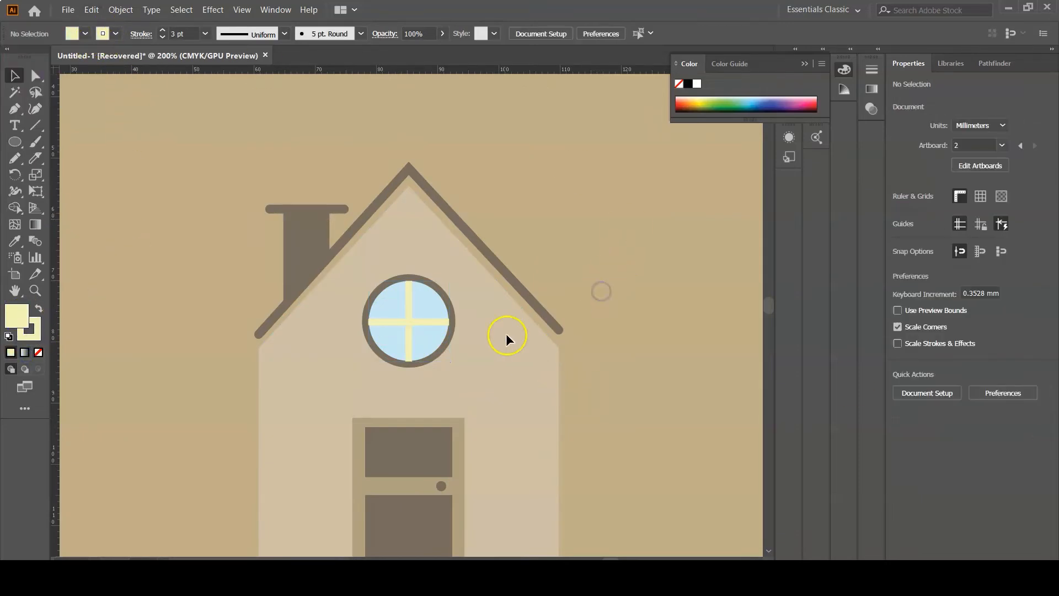
- Select all parts of the house and group them
{"action": "scroll", "coordinate": [536, 319], "scroll_direction": "down", "scroll_amount": 3}
{"action": "scroll", "coordinate": [544, 302], "scroll_direction": "down", "scroll_amount": 1}
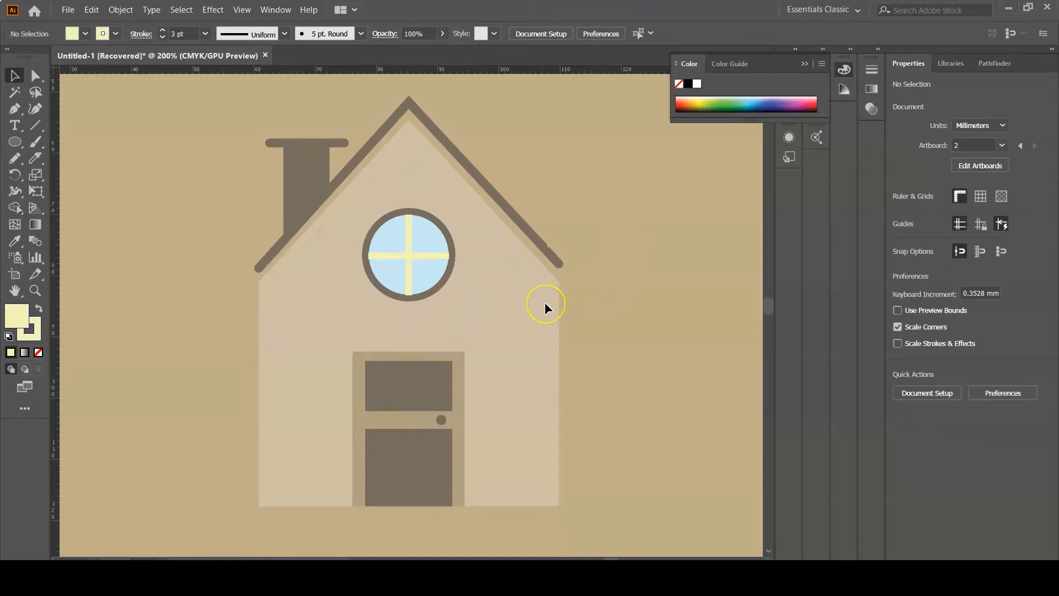
{"action": "scroll", "coordinate": [545, 302], "scroll_direction": "down", "scroll_amount": 1}
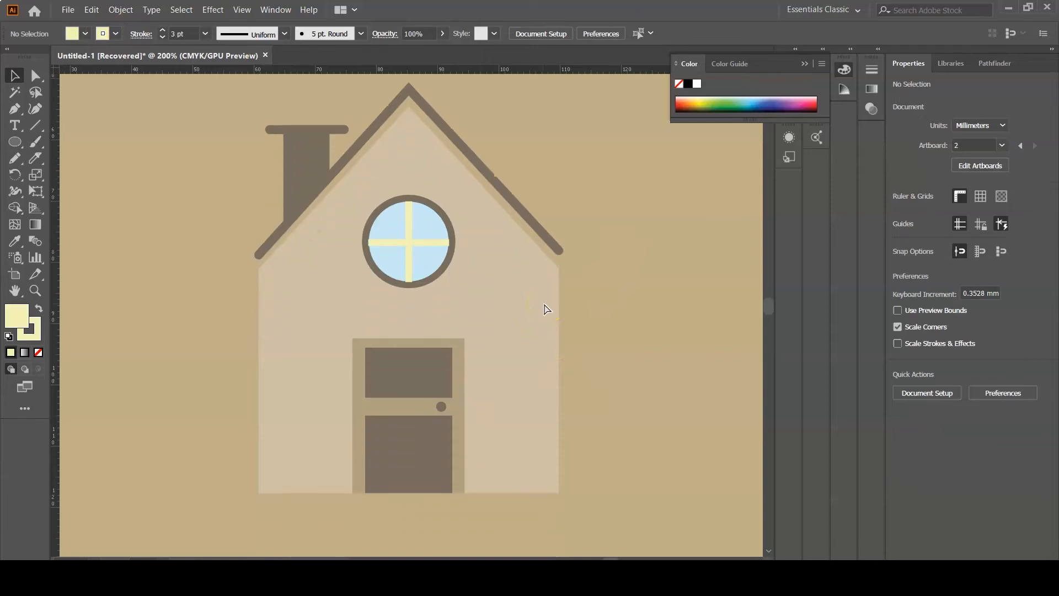
{"action": "key", "text": "ctrl+minus"}
{"action": "key", "text": "ctrl+minus"}
{"action": "key", "text": "ctrl+minus"}
{"action": "key", "text": "ctrl+minus"}
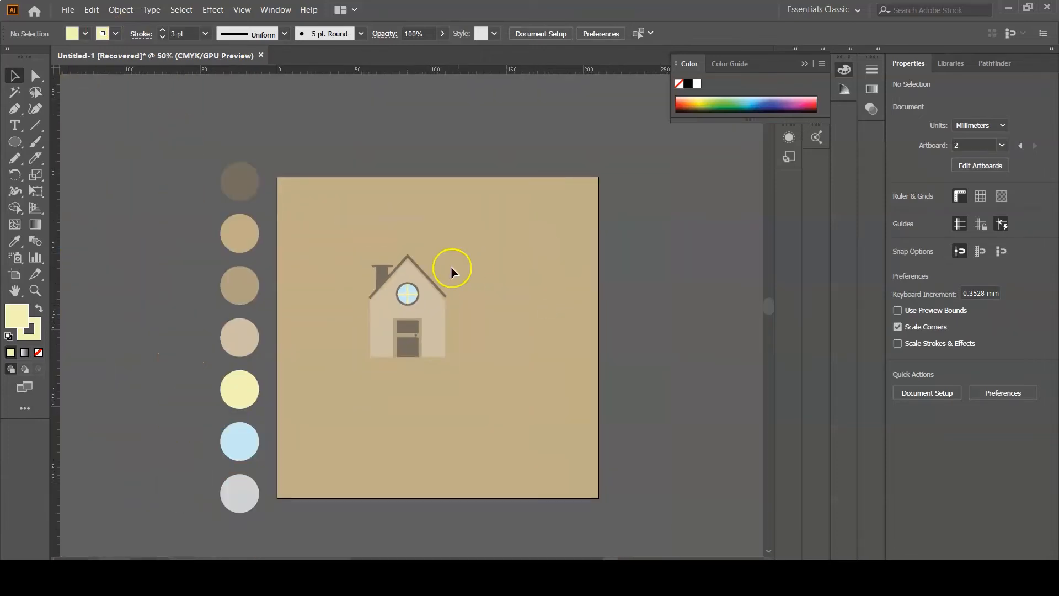
{"action": "left_click_drag", "start_coordinate": [384, 260], "coordinate": [451, 395]}
{"action": "right_click", "coordinate": [406, 291]}
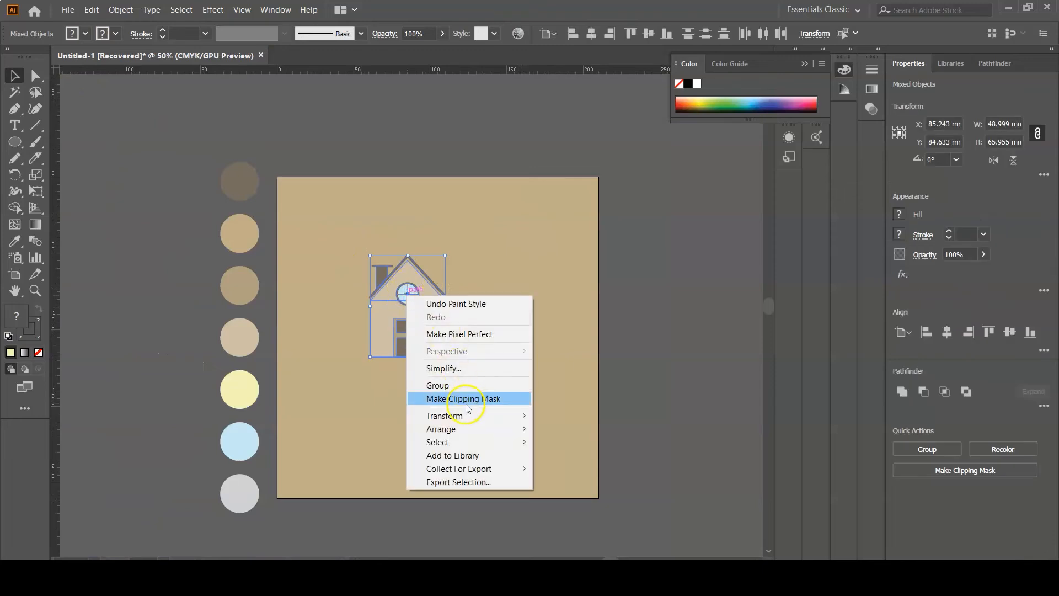
{"action": "left_click", "coordinate": [461, 386]}
{"action": "left_click", "coordinate": [485, 303]}
- Move the house group lower on the artboard and lock the background rectangle
{"action": "mouse_move", "coordinate": [404, 326]}
{"action": "left_mouse_down"}
{"action": "mouse_move", "coordinate": [431, 396]}
{"action": "mouse_move", "coordinate": [434, 380]}
{"action": "left_mouse_up"}
{"action": "left_click", "coordinate": [523, 311]}
{"action": "left_click", "coordinate": [434, 320]}
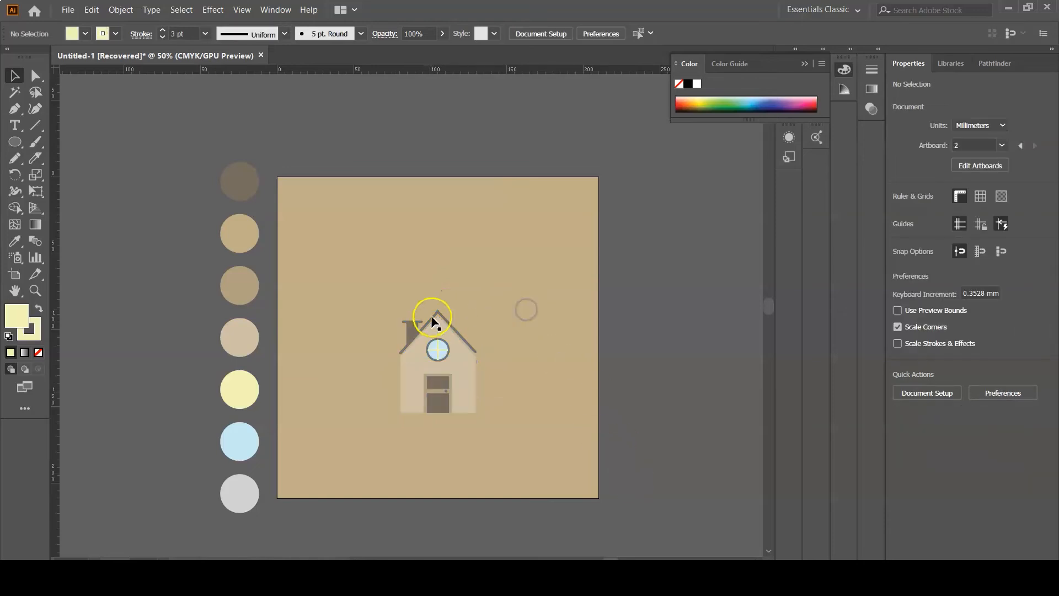
{"action": "mouse_move", "coordinate": [409, 303]}
{"action": "left_mouse_down"}
{"action": "mouse_move", "coordinate": [465, 430]}
{"action": "mouse_move", "coordinate": [486, 425]}
{"action": "left_mouse_up"}
{"action": "key", "text": "ctrl+2"}
{"action": "left_click", "coordinate": [442, 380]}
{"action": "left_click_drag", "start_coordinate": [443, 389], "coordinate": [438, 418]}
{"action": "left_click", "coordinate": [540, 310]}
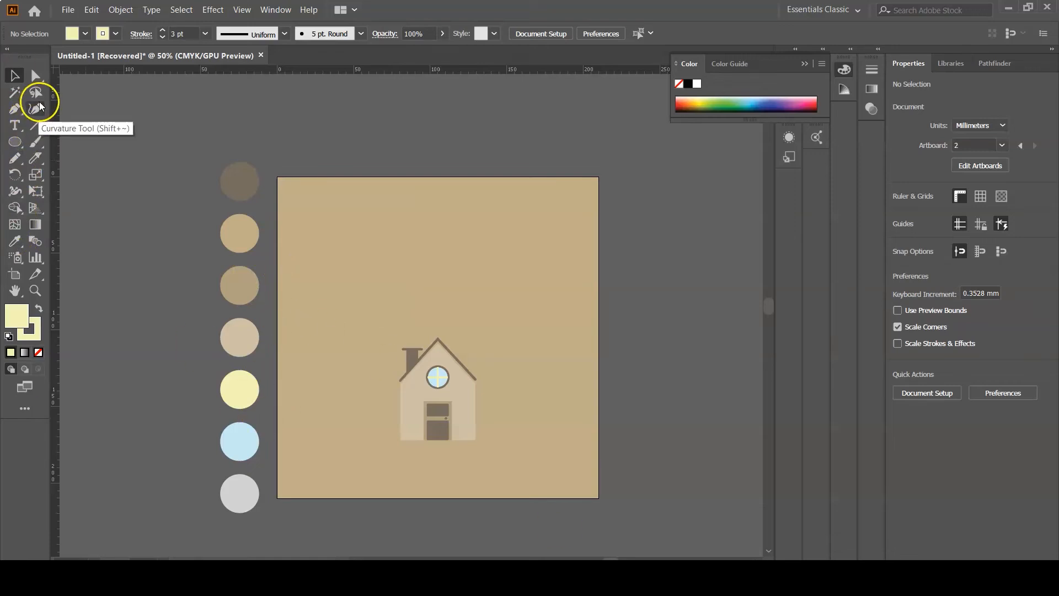
- Draw a smoke cloud outline about 64 mm wide and 70 mm tall rising from the chimney with the Pencil tool
{"action": "left_click", "coordinate": [15, 158]}
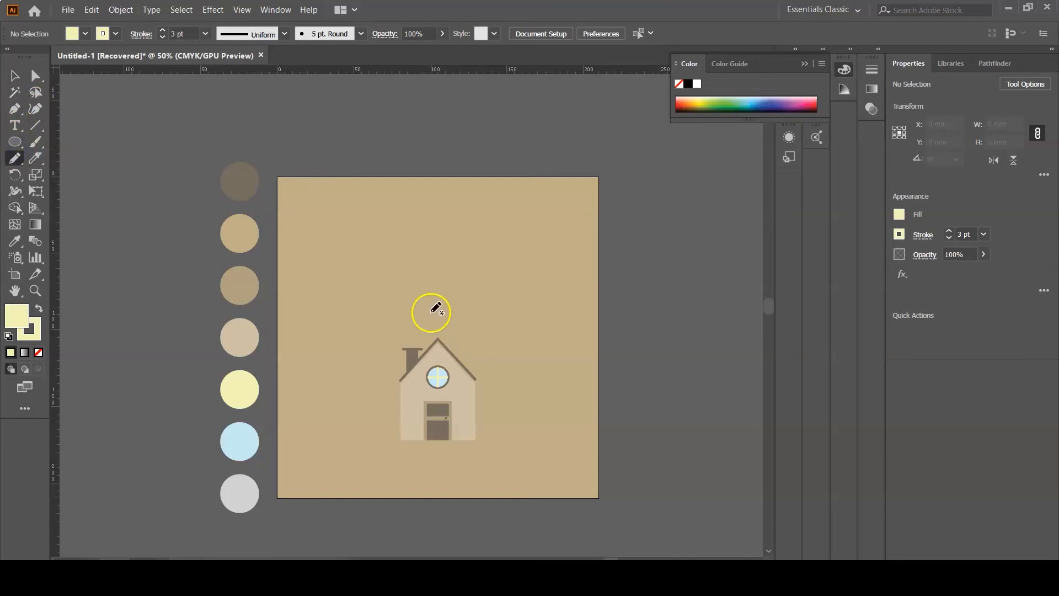
{"action": "left_click", "coordinate": [805, 63]}
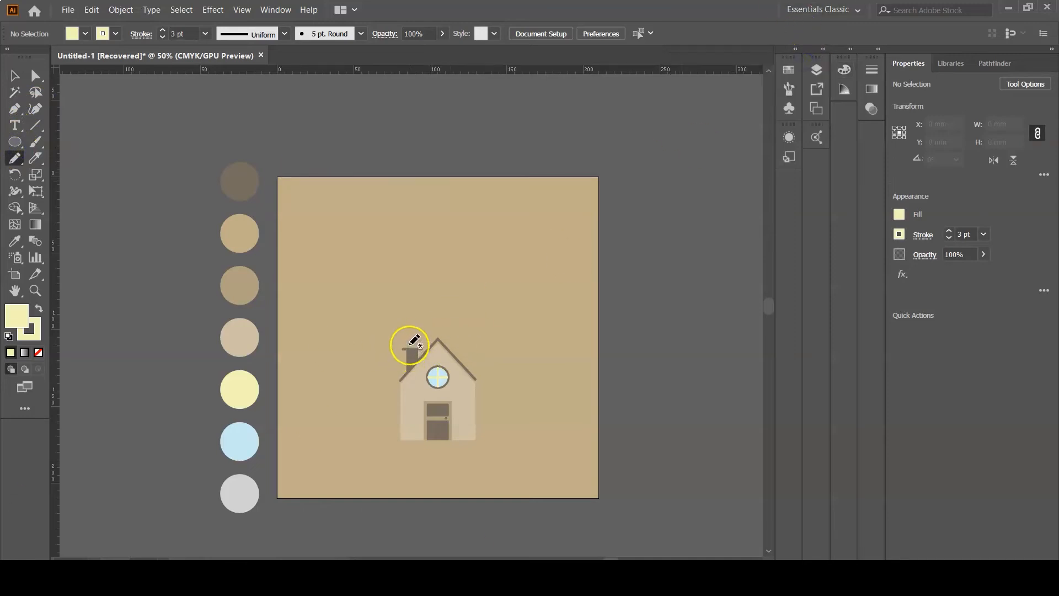
{"action": "key", "text": "ctrl+1"}
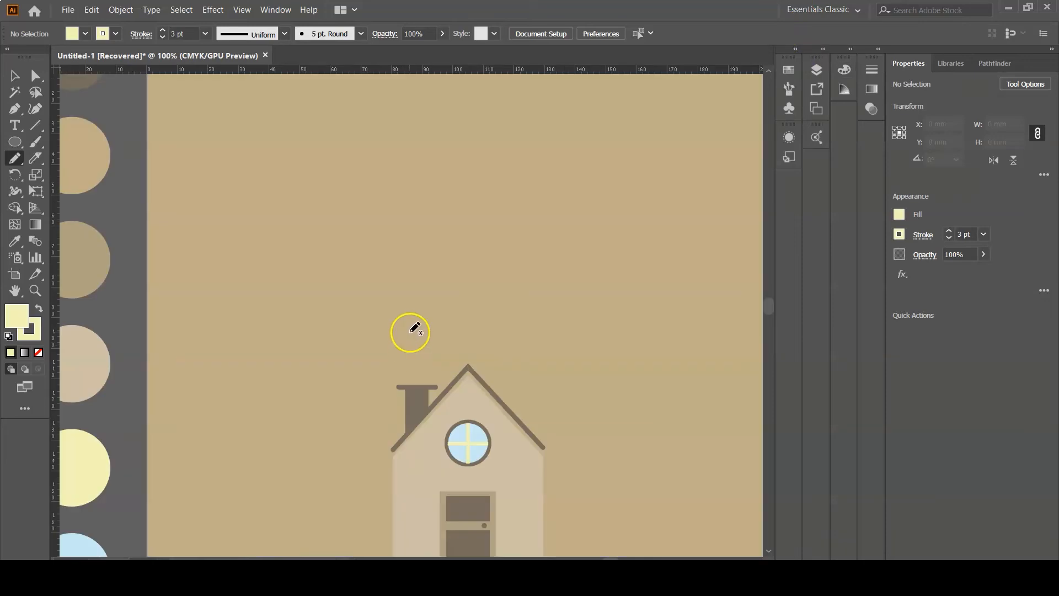
{"action": "mouse_move", "coordinate": [382, 258]}
{"action": "left_mouse_down"}
{"action": "mouse_move", "coordinate": [525, 198]}
{"action": "mouse_move", "coordinate": [574, 286]}
{"action": "mouse_move", "coordinate": [436, 347]}
{"action": "left_mouse_up"}
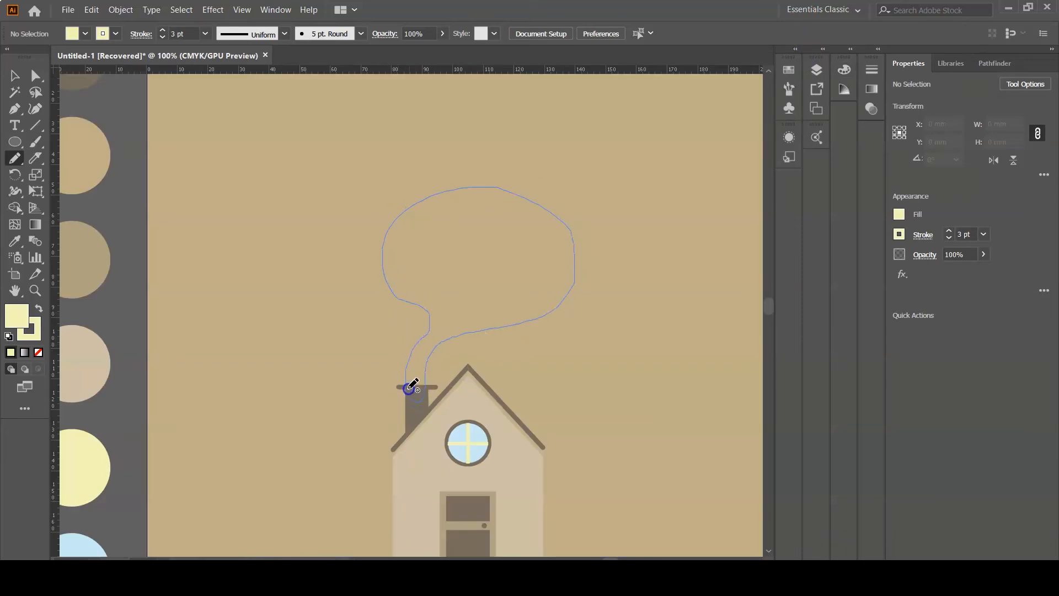
{"action": "left_click_drag", "start_coordinate": [410, 386], "coordinate": [415, 393]}
- Adjust the smoke outline's anchor points where it meets the chimney top
{"action": "left_click", "coordinate": [14, 77]}
{"action": "left_click_drag", "start_coordinate": [524, 322], "coordinate": [526, 321]}
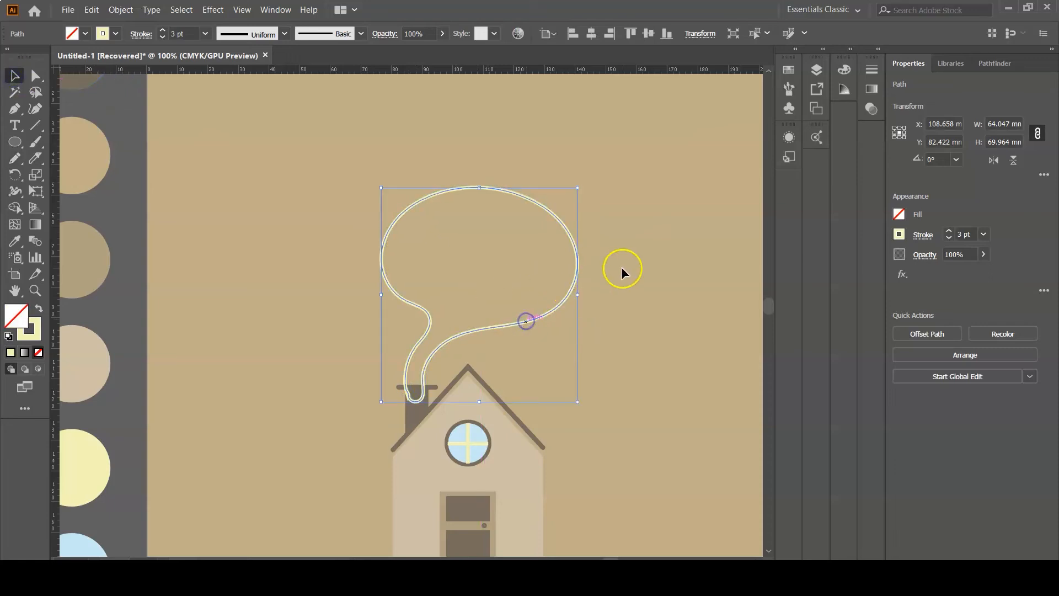
{"action": "left_click", "coordinate": [632, 264]}
{"action": "left_click", "coordinate": [406, 365]}
{"action": "left_click_drag", "start_coordinate": [381, 295], "coordinate": [376, 291]}
{"action": "key", "text": "ctrl+plus"}
{"action": "key", "text": "ctrl+plus"}
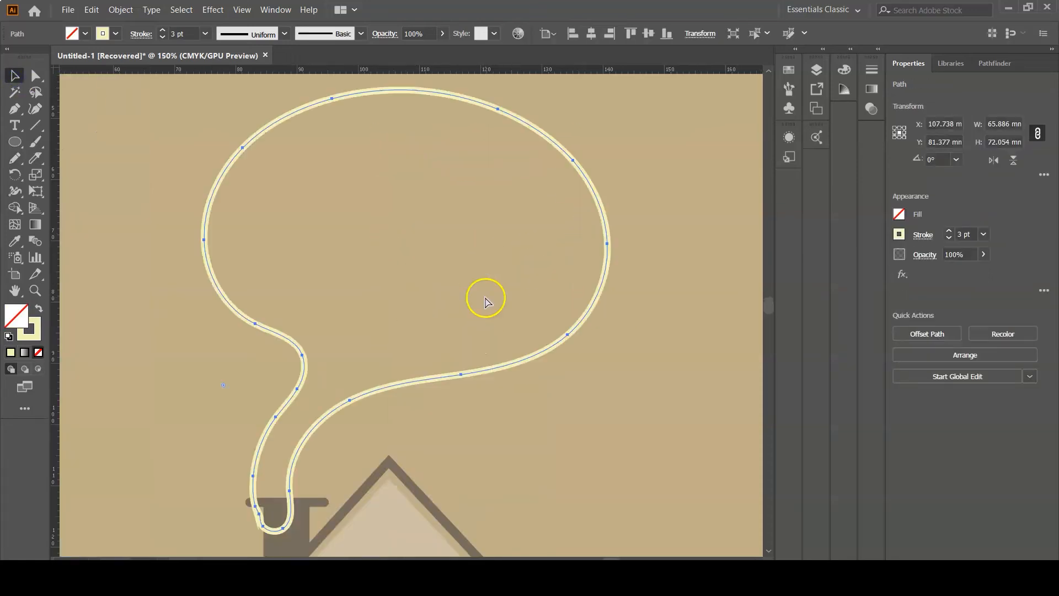
{"action": "key", "text": "ctrl+plus"}
{"action": "scroll", "coordinate": [485, 297], "scroll_direction": "down", "scroll_amount": 5}
{"action": "left_click", "coordinate": [36, 75]}
{"action": "key", "text": "ctrl+z"}
{"action": "left_click", "coordinate": [195, 326]}
{"action": "left_click_drag", "start_coordinate": [193, 284], "coordinate": [201, 338]}
{"action": "left_click", "coordinate": [249, 303]}
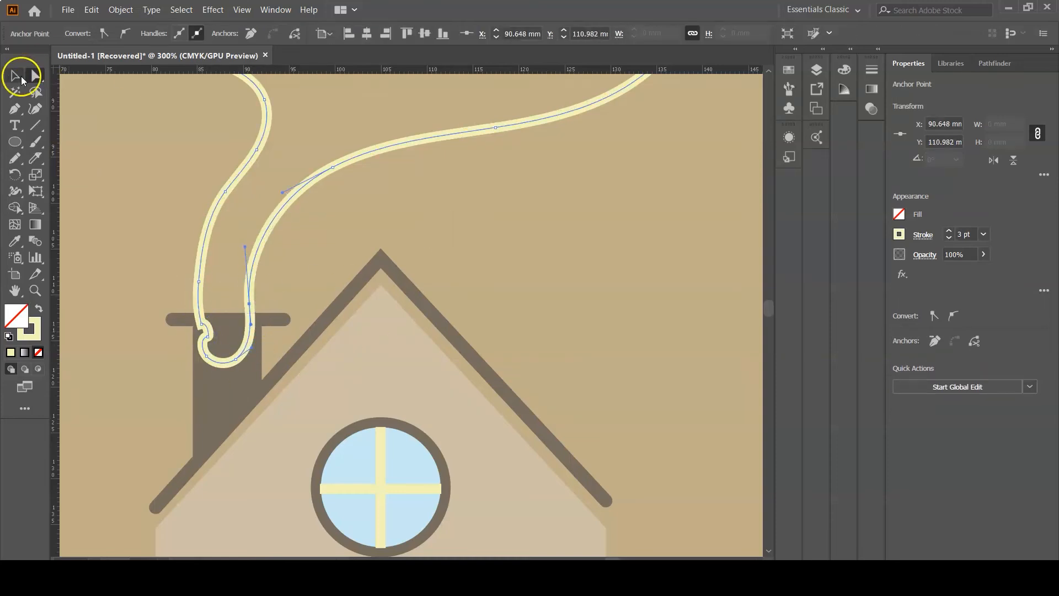
- Fill the smoke shape with the light grey palette color using the Eyedropper
{"action": "left_click", "coordinate": [21, 76]}
{"action": "left_click", "coordinate": [495, 261]}
{"action": "scroll", "coordinate": [495, 261], "scroll_direction": "up", "scroll_amount": 10}
{"action": "key", "text": "ctrl+minus"}
{"action": "key", "text": "ctrl+minus"}
{"action": "key", "text": "ctrl+minus"}
{"action": "scroll", "coordinate": [358, 273], "scroll_direction": "down", "scroll_amount": 4}
{"action": "left_click", "coordinate": [346, 278]}
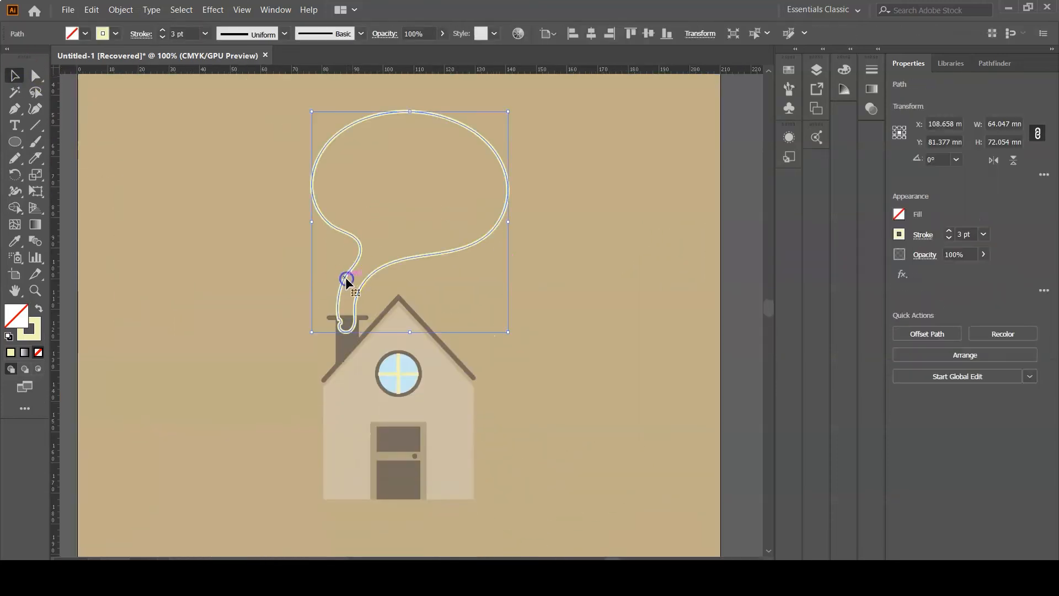
{"action": "key", "text": "ctrl+minus"}
{"action": "scroll", "coordinate": [343, 266], "scroll_direction": "down", "scroll_amount": 3}
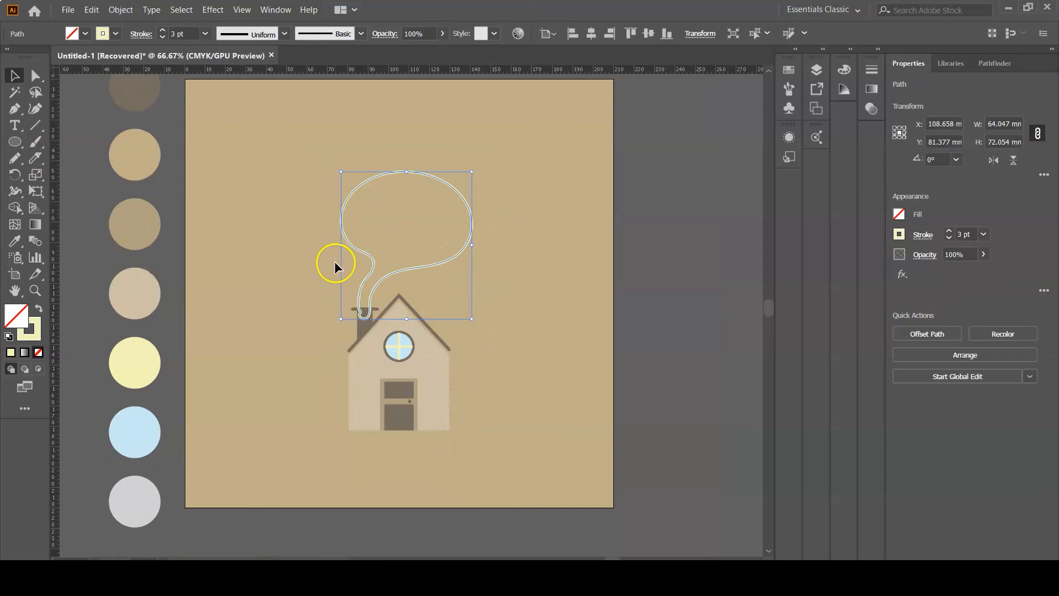
{"action": "left_click", "coordinate": [15, 240]}
{"action": "left_click", "coordinate": [146, 476]}
{"action": "left_click", "coordinate": [8, 77]}
{"action": "left_click", "coordinate": [551, 186]}
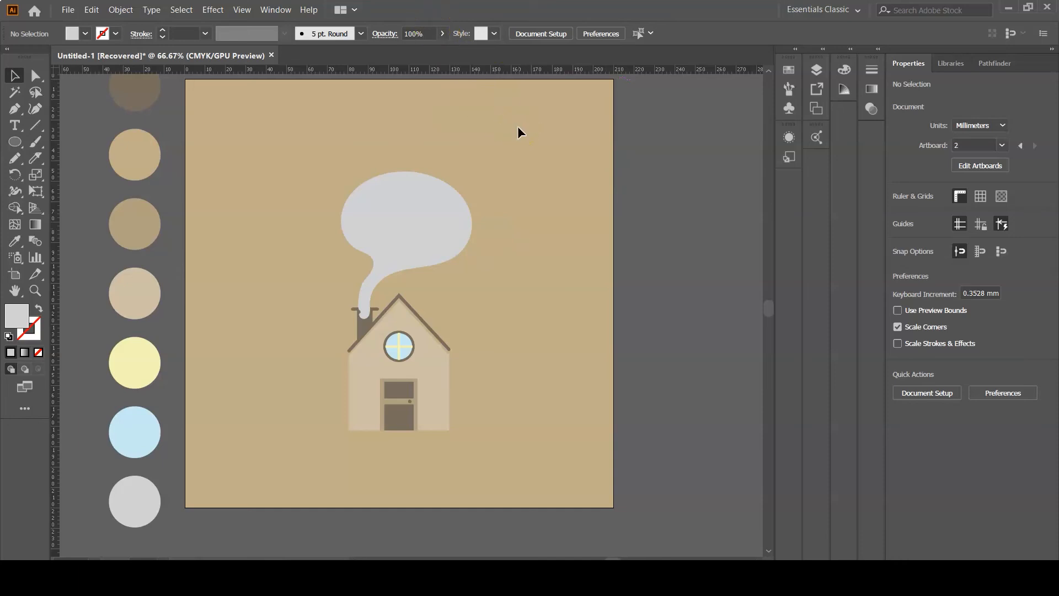
- Open the Layers panel and move the smoke path in the stacking order
{"action": "left_click", "coordinate": [817, 70]}
{"action": "left_click_drag", "start_coordinate": [722, 131], "coordinate": [729, 109]}
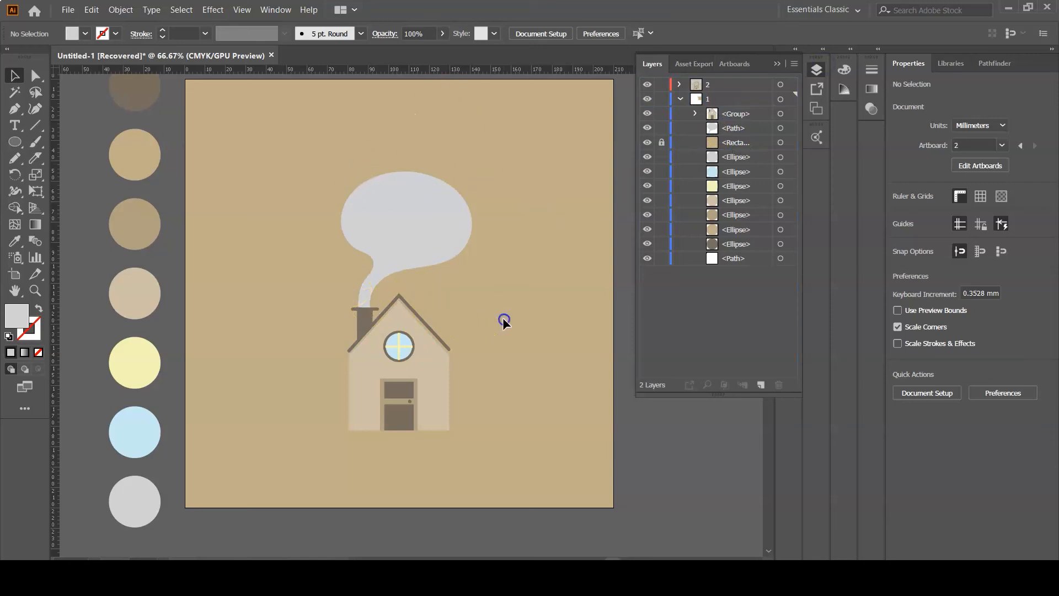
- Draw a large wavy shape about 227 by 229 mm around the house and artboard with the Pencil tool
{"action": "scroll", "coordinate": [519, 314], "scroll_direction": "up", "scroll_amount": 1}
{"action": "left_click", "coordinate": [777, 63]}
{"action": "left_click", "coordinate": [15, 158]}
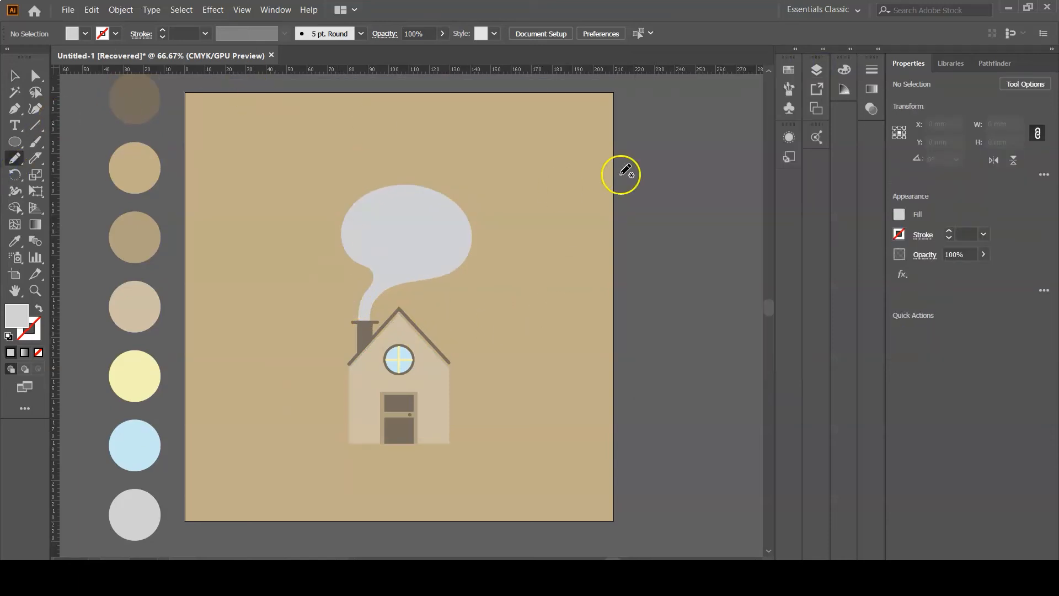
{"action": "mouse_move", "coordinate": [411, 164]}
{"action": "left_mouse_down"}
{"action": "mouse_move", "coordinate": [589, 83]}
{"action": "mouse_move", "coordinate": [182, 84]}
{"action": "left_mouse_up"}
{"action": "mouse_move", "coordinate": [175, 249]}
{"action": "left_mouse_down"}
{"action": "mouse_move", "coordinate": [286, 220]}
{"action": "mouse_move", "coordinate": [322, 449]}
{"action": "mouse_move", "coordinate": [500, 527]}
{"action": "mouse_move", "coordinate": [175, 539]}
{"action": "left_mouse_up"}
{"action": "left_click_drag", "start_coordinate": [177, 248], "coordinate": [177, 249]}
{"action": "left_click_drag", "start_coordinate": [616, 201], "coordinate": [589, 189]}
{"action": "mouse_move", "coordinate": [495, 433]}
{"action": "left_mouse_down"}
{"action": "mouse_move", "coordinate": [478, 544]}
{"action": "mouse_move", "coordinate": [628, 366]}
{"action": "mouse_move", "coordinate": [619, 172]}
{"action": "mouse_move", "coordinate": [616, 200]}
{"action": "left_mouse_up"}
{"action": "key", "text": "v"}
{"action": "left_click_drag", "start_coordinate": [249, 170], "coordinate": [223, 218]}
{"action": "left_click_drag", "start_coordinate": [346, 141], "coordinate": [279, 198]}
{"action": "left_click_drag", "start_coordinate": [510, 233], "coordinate": [658, 348]}
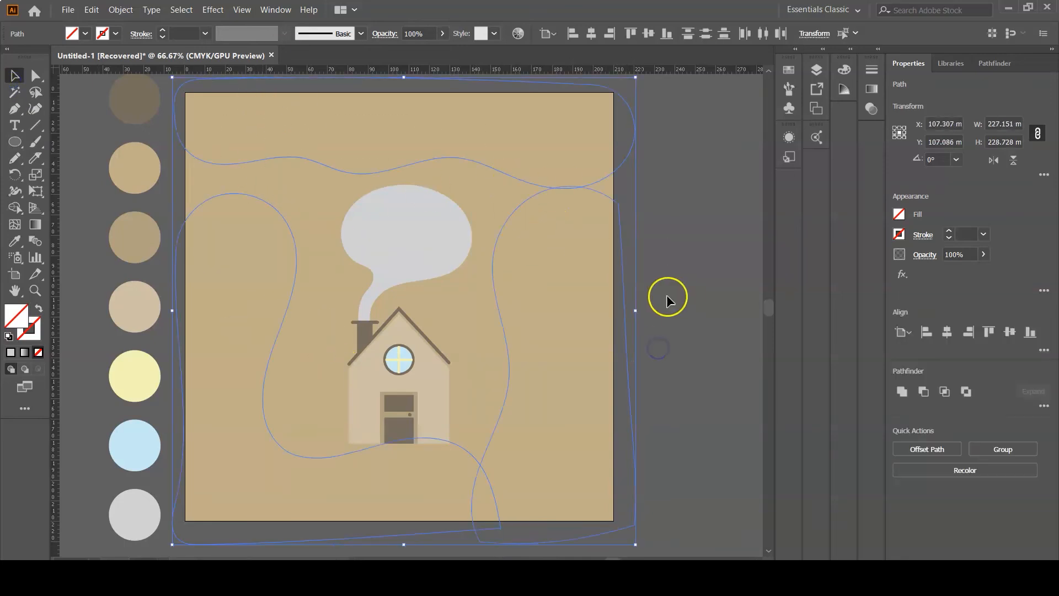
- Fill the wavy shape with the light grey smoke color using the Eyedropper
{"action": "left_click", "coordinate": [15, 241]}
{"action": "left_click", "coordinate": [433, 225]}
{"action": "left_click", "coordinate": [14, 93]}
{"action": "left_click", "coordinate": [661, 244]}
{"action": "left_click", "coordinate": [15, 76]}
{"action": "left_click", "coordinate": [252, 196]}
{"action": "left_click_drag", "start_coordinate": [337, 193], "coordinate": [336, 180]}
{"action": "left_click_drag", "start_coordinate": [501, 364], "coordinate": [469, 365]}
{"action": "left_click", "coordinate": [661, 238]}
{"action": "left_click", "coordinate": [511, 367]}
{"action": "left_click", "coordinate": [695, 160]}
{"action": "mouse_move", "coordinate": [552, 187]}
{"action": "left_mouse_down"}
{"action": "mouse_move", "coordinate": [553, 177]}
{"action": "mouse_move", "coordinate": [554, 207]}
{"action": "left_mouse_up"}
{"action": "left_click", "coordinate": [606, 309]}
{"action": "left_click", "coordinate": [554, 187]}
{"action": "left_click", "coordinate": [683, 199]}
- Adjust the wavy shape's anchor points along the base of the house
{"action": "scroll", "coordinate": [353, 425], "scroll_direction": "down", "scroll_amount": 2}
{"action": "left_click", "coordinate": [349, 431]}
{"action": "scroll", "coordinate": [350, 431], "scroll_direction": "up", "scroll_amount": 3}
{"action": "left_click", "coordinate": [36, 76]}
{"action": "left_click", "coordinate": [352, 403]}
{"action": "left_click_drag", "start_coordinate": [353, 390], "coordinate": [342, 371]}
{"action": "left_click_drag", "start_coordinate": [611, 351], "coordinate": [645, 361]}
{"action": "left_click_drag", "start_coordinate": [557, 381], "coordinate": [563, 359]}
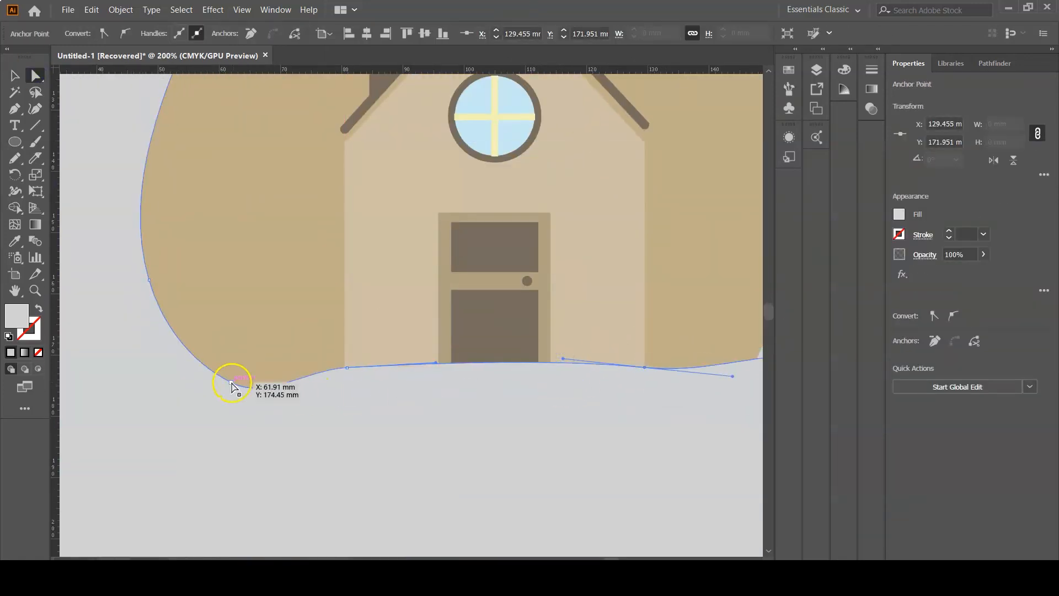
{"action": "left_click_drag", "start_coordinate": [232, 382], "coordinate": [233, 369]}
{"action": "left_click", "coordinate": [736, 346]}
{"action": "scroll", "coordinate": [725, 375], "scroll_direction": "left", "scroll_amount": 2}
{"action": "scroll", "coordinate": [564, 335], "scroll_direction": "down", "scroll_amount": 3}
{"action": "scroll", "coordinate": [565, 335], "scroll_direction": "up", "scroll_amount": 2}
{"action": "left_click", "coordinate": [15, 76]}
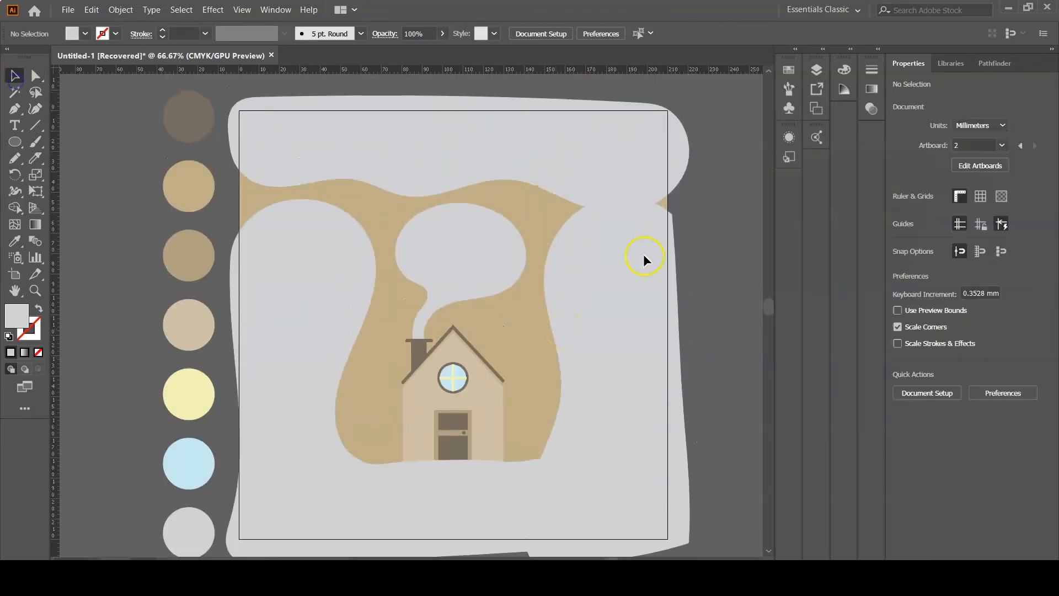
- Set the wavy background shape's opacity to 70%
{"action": "left_click", "coordinate": [550, 192]}
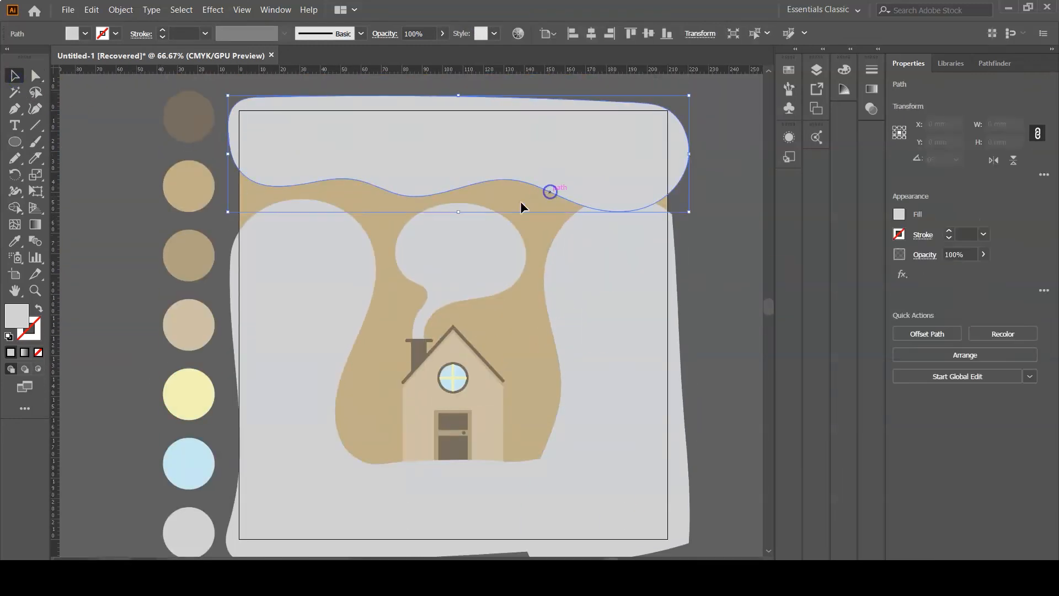
{"action": "left_click", "coordinate": [371, 243], "text": "shift"}
{"action": "left_click", "coordinate": [545, 272], "text": "shift"}
{"action": "left_click", "coordinate": [542, 275], "text": "shift"}
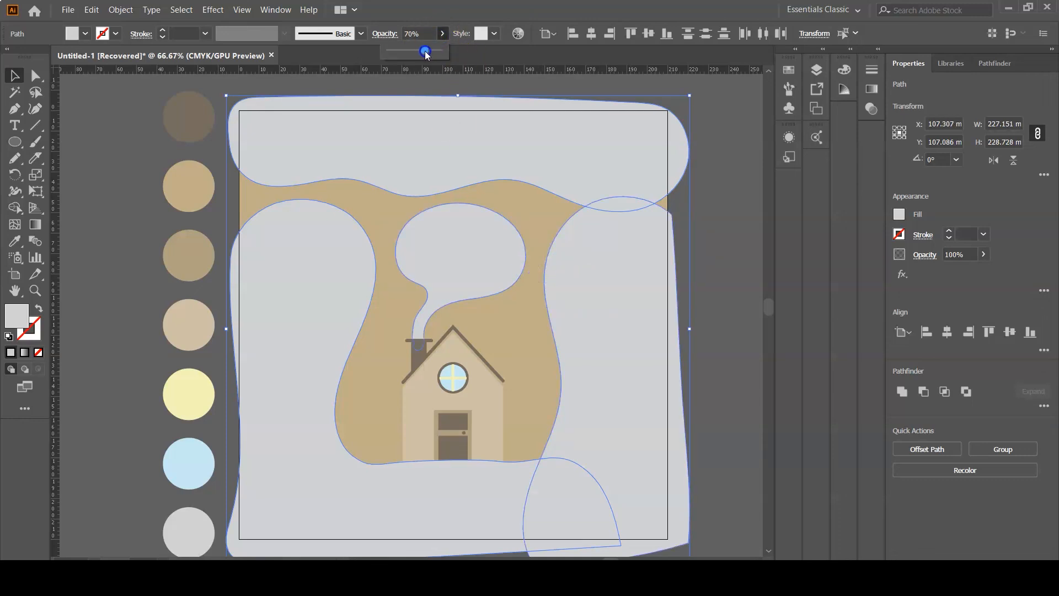
{"action": "left_click_drag", "start_coordinate": [425, 53], "coordinate": [425, 53]}
{"action": "left_click", "coordinate": [722, 232]}
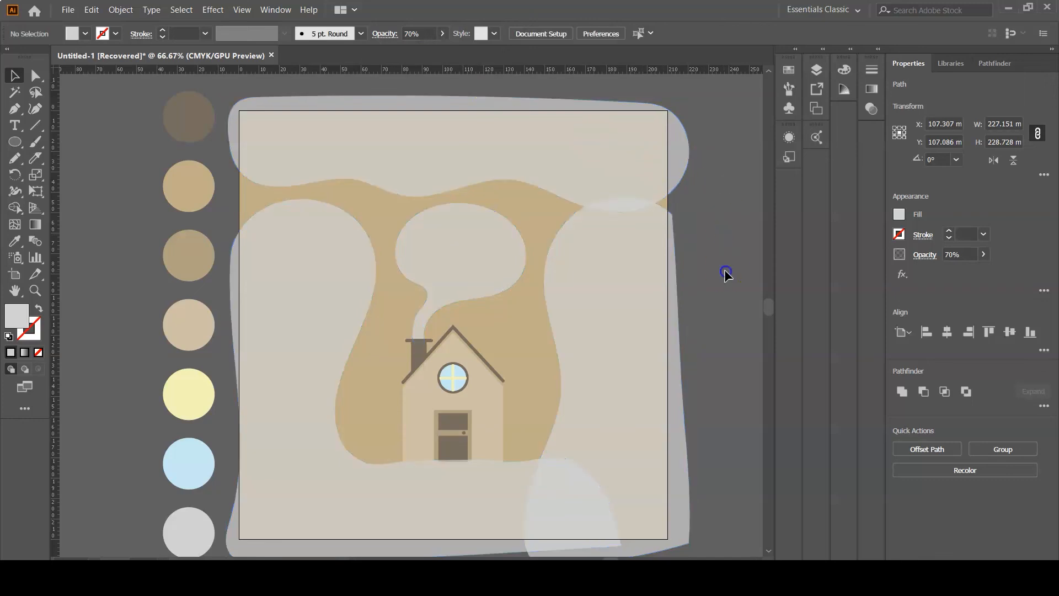
- Draw two small X marks in the smoke area with the Pen tool
{"action": "key", "text": "p"}
{"action": "scroll", "coordinate": [552, 248], "scroll_direction": "down", "scroll_amount": 1}
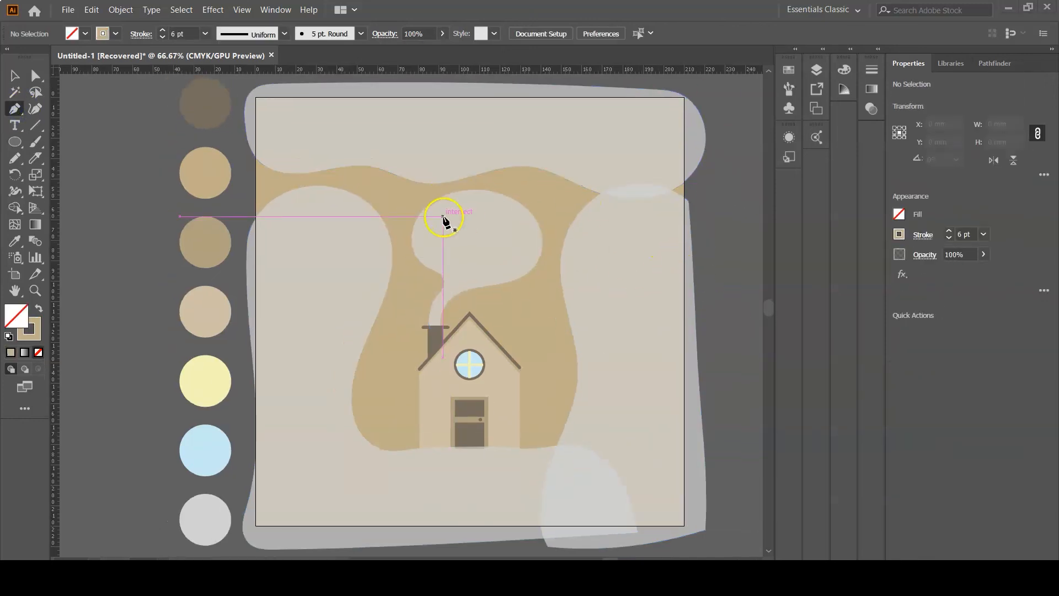
{"action": "mouse_move", "coordinate": [451, 225]}
{"action": "left_mouse_down"}
{"action": "mouse_move", "coordinate": [459, 235]}
{"action": "mouse_move", "coordinate": [442, 232]}
{"action": "mouse_move", "coordinate": [460, 226]}
{"action": "left_mouse_up"}
{"action": "left_click", "coordinate": [458, 218]}
{"action": "left_click", "coordinate": [443, 234]}
{"action": "left_click", "coordinate": [483, 213]}
{"action": "left_click", "coordinate": [499, 230]}
{"action": "left_click", "coordinate": [482, 228]}
{"action": "left_click", "coordinate": [501, 213]}
{"action": "left_click", "coordinate": [15, 76]}
{"action": "left_click", "coordinate": [509, 253]}
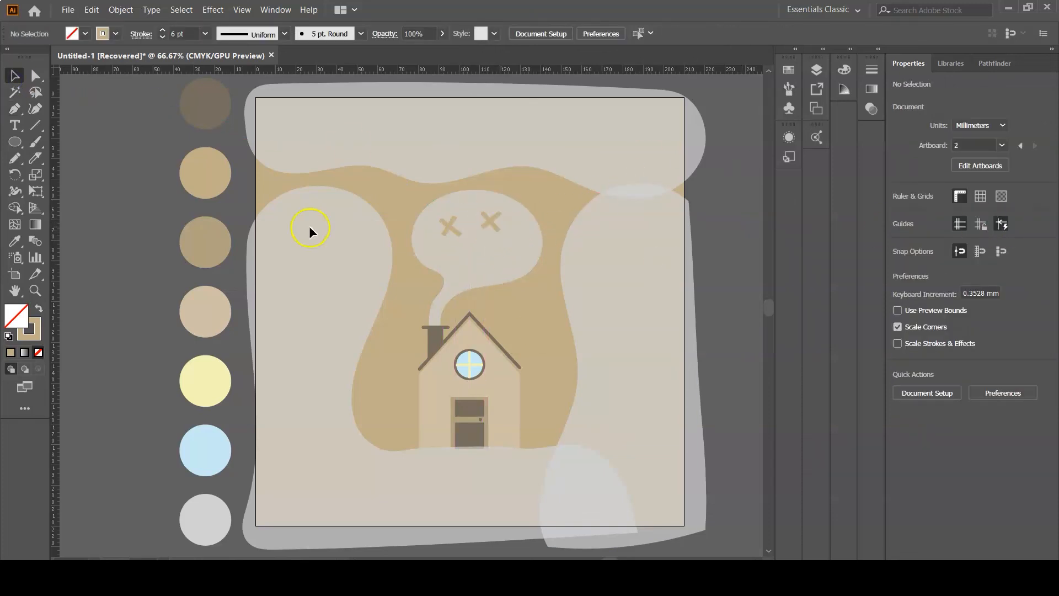
- Duplicate the X marks and scatter copies across the background
{"action": "left_click_drag", "start_coordinate": [432, 243], "coordinate": [318, 263]}
{"action": "left_click_drag", "start_coordinate": [298, 243], "coordinate": [313, 272]}
{"action": "left_click_drag", "start_coordinate": [329, 278], "coordinate": [332, 267]}
{"action": "left_click", "coordinate": [328, 317]}
{"action": "left_click_drag", "start_coordinate": [432, 206], "coordinate": [503, 236]}
{"action": "left_click_drag", "start_coordinate": [490, 228], "coordinate": [494, 163]}
{"action": "left_click_drag", "start_coordinate": [486, 154], "coordinate": [506, 153]}
{"action": "left_click_drag", "start_coordinate": [427, 137], "coordinate": [456, 167]}
{"action": "left_click_drag", "start_coordinate": [451, 162], "coordinate": [426, 170]}
{"action": "left_click_drag", "start_coordinate": [485, 132], "coordinate": [520, 156]}
{"action": "left_click", "coordinate": [624, 170]}
{"action": "left_click_drag", "start_coordinate": [432, 242], "coordinate": [502, 214]}
{"action": "left_click_drag", "start_coordinate": [493, 224], "coordinate": [621, 276]}
{"action": "left_click", "coordinate": [621, 278]}
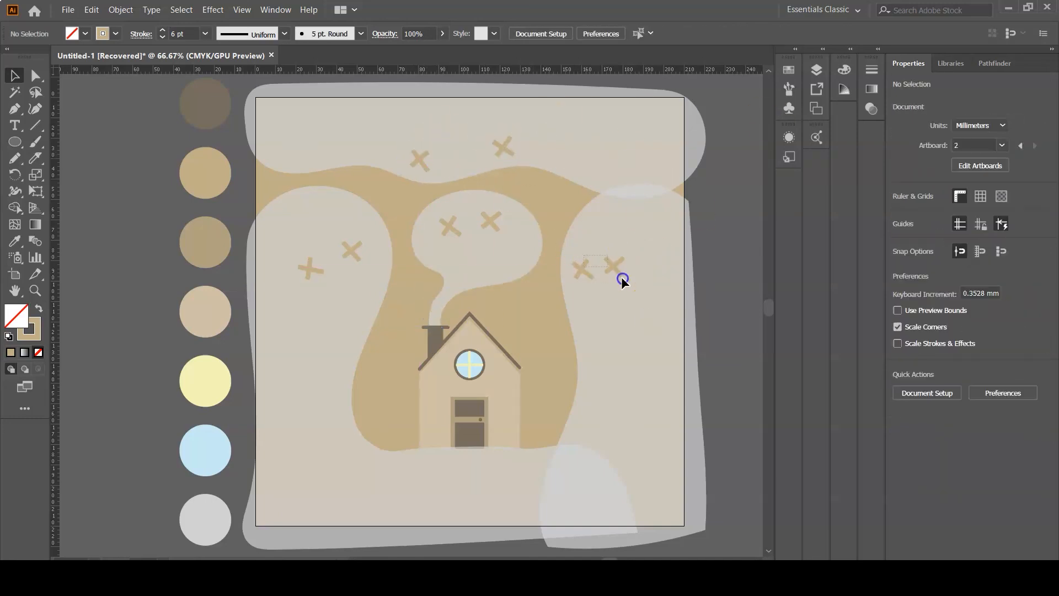
{"action": "left_click_drag", "start_coordinate": [363, 263], "coordinate": [366, 266]}
{"action": "left_click_drag", "start_coordinate": [366, 265], "coordinate": [369, 259]}
{"action": "left_click", "coordinate": [340, 237]}
{"action": "left_click_drag", "start_coordinate": [298, 241], "coordinate": [355, 291]}
{"action": "left_click", "coordinate": [361, 338]}
{"action": "left_click_drag", "start_coordinate": [352, 252], "coordinate": [348, 298]}
{"action": "left_click", "coordinate": [15, 142]}
{"action": "left_click_drag", "start_coordinate": [467, 241], "coordinate": [480, 253]}
{"action": "left_click_drag", "start_coordinate": [600, 303], "coordinate": [609, 311]}
{"action": "key", "text": "ctrl+z"}
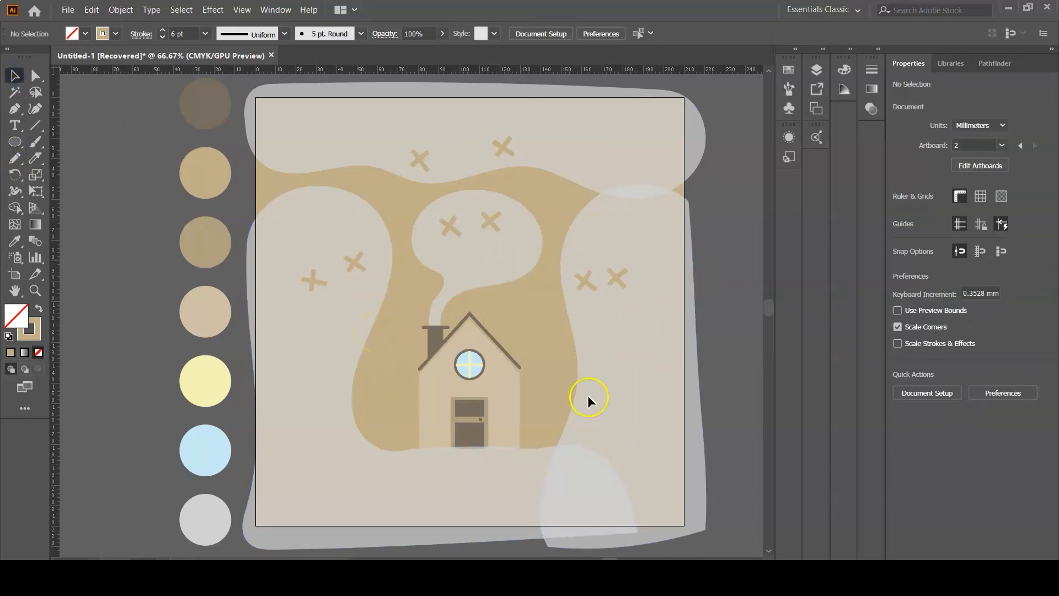
- Draw a rectangle exactly covering the artboard, about 210 by 210 mm, with the Rectangle tool
{"action": "left_click", "coordinate": [20, 144]}
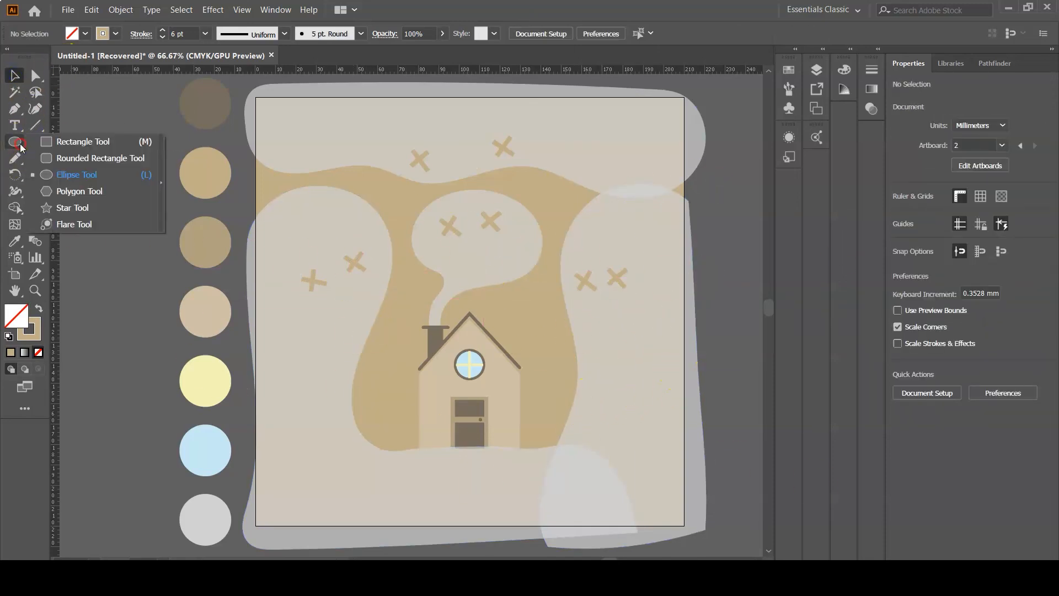
{"action": "left_click", "coordinate": [60, 142]}
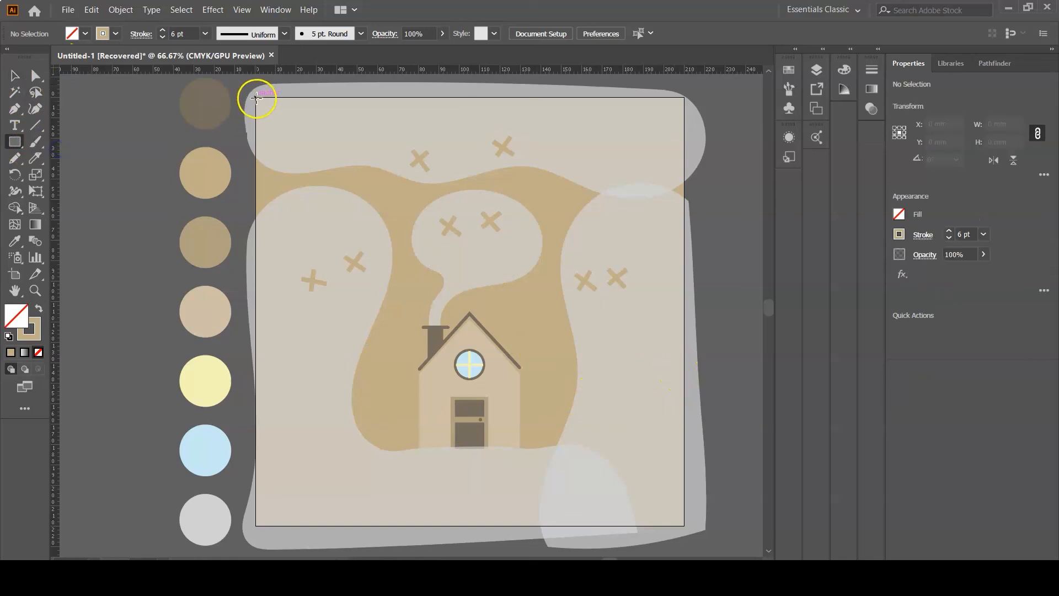
{"action": "left_click", "coordinate": [257, 98]}
{"action": "left_click", "coordinate": [553, 311]}
{"action": "left_click_drag", "start_coordinate": [257, 99], "coordinate": [684, 525]}
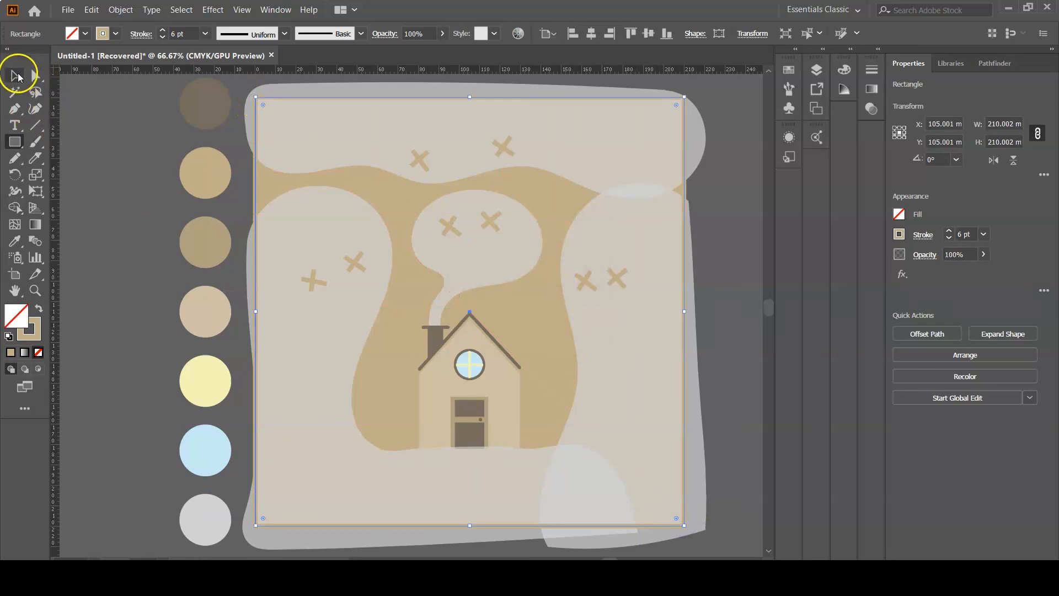
- Select the rectangle with all the artwork and make a clipping mask
{"action": "left_click", "coordinate": [17, 76]}
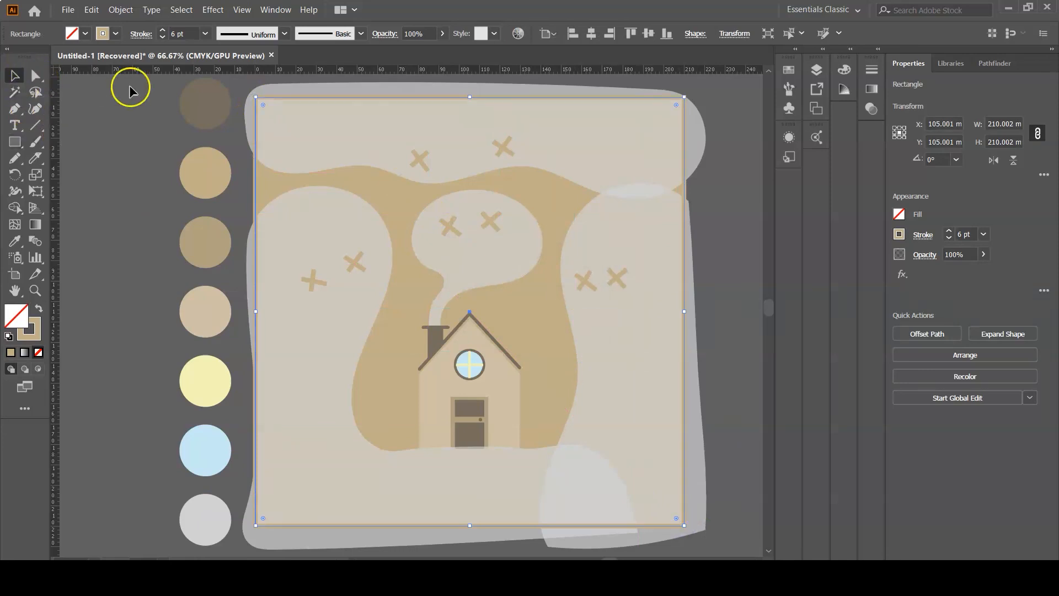
{"action": "left_click_drag", "start_coordinate": [247, 84], "coordinate": [697, 538]}
{"action": "right_click", "coordinate": [563, 366]}
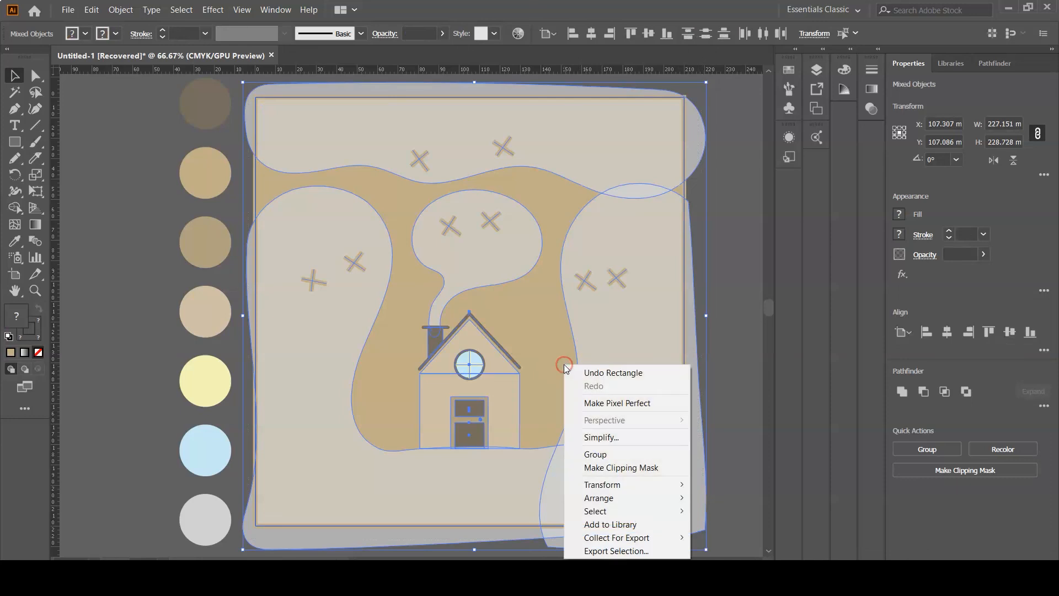
{"action": "left_click", "coordinate": [593, 467]}
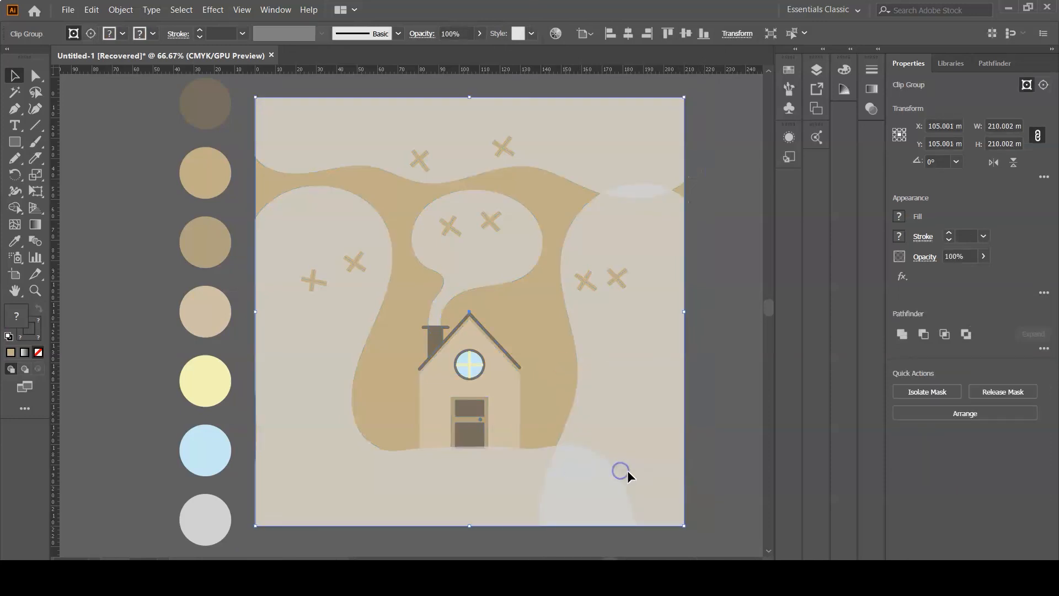
{"action": "left_click", "coordinate": [705, 231]}
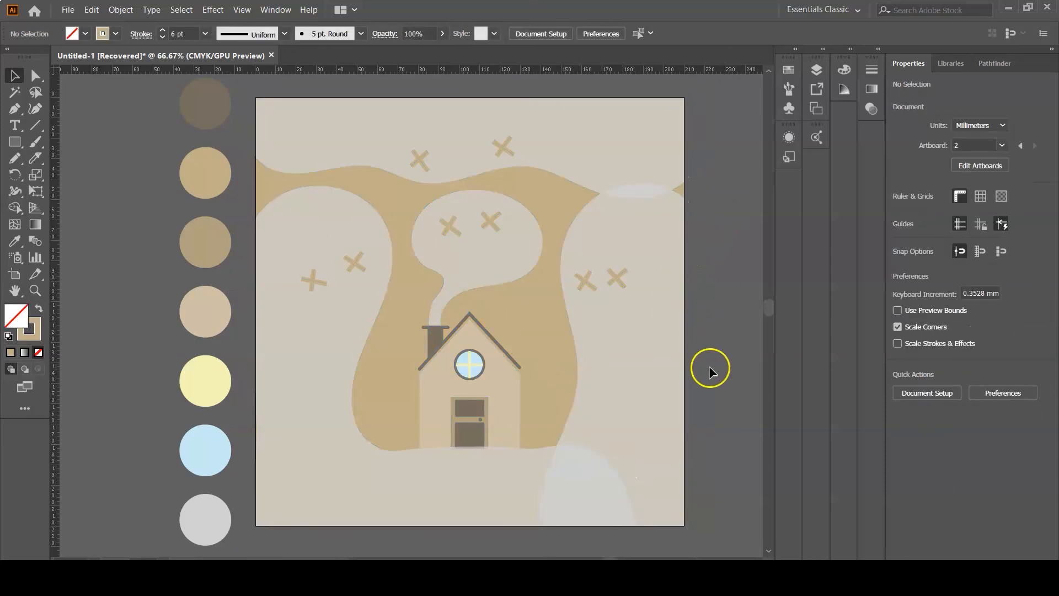